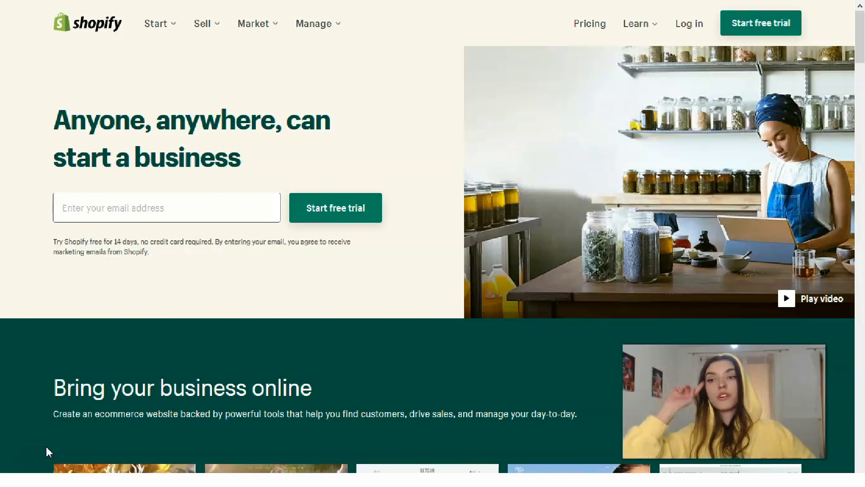
click(19, 457)
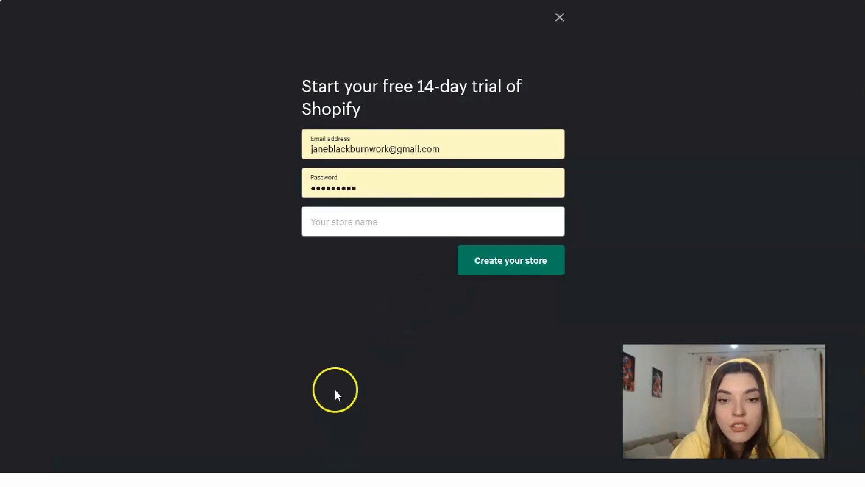
Enter childrenworld as the store name in the free trial sign-up form
click(347, 222)
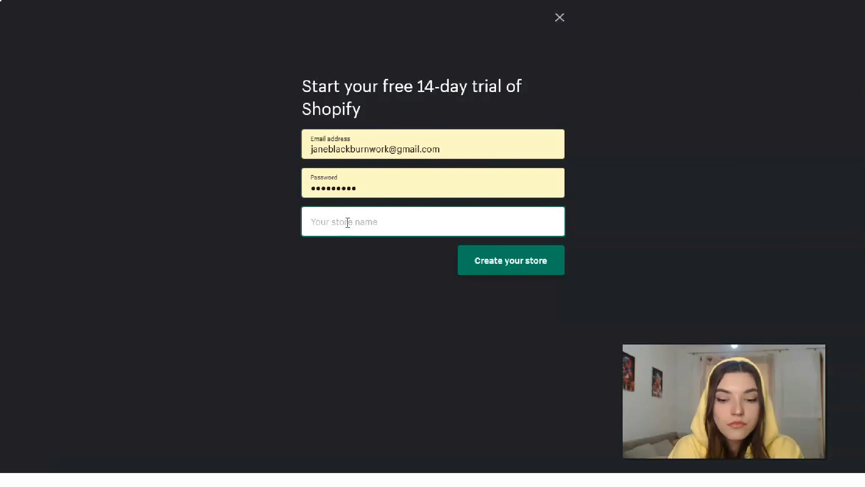
text(to)
key(BackSpace)
key(BackSpace)
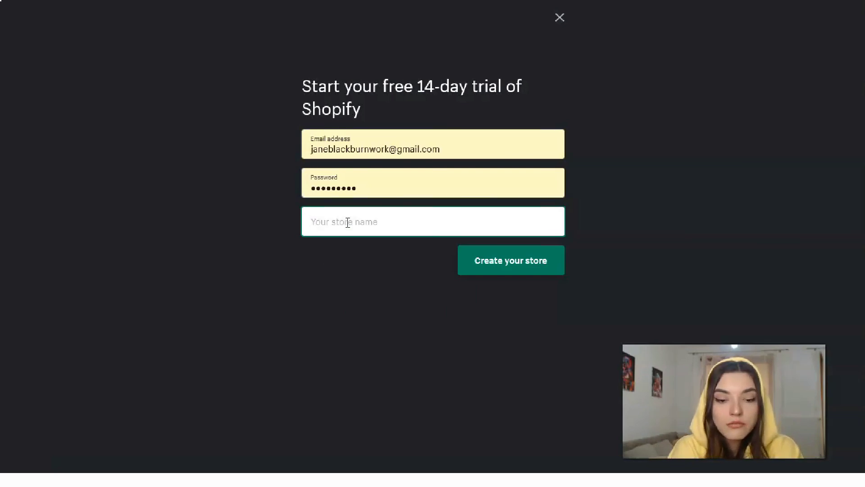
text(chilfern)
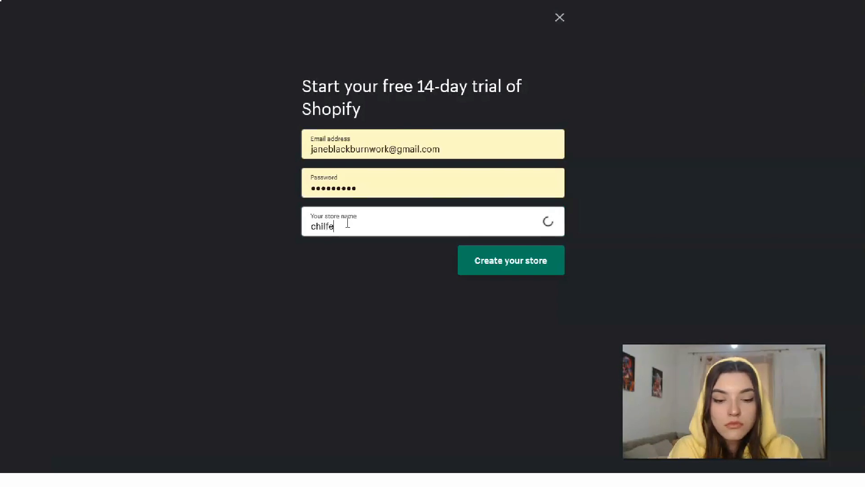
key(BackSpace)
key(BackSpace)
key(BackSpace)
key(BackSpace)
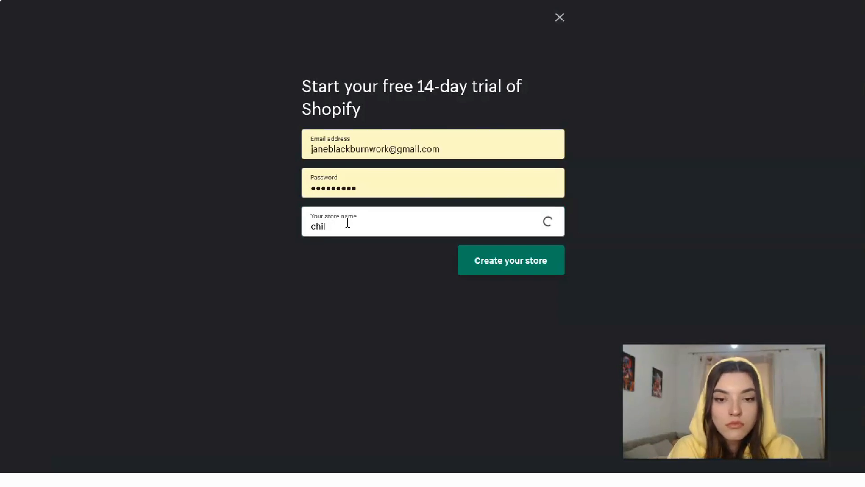
text(dren)
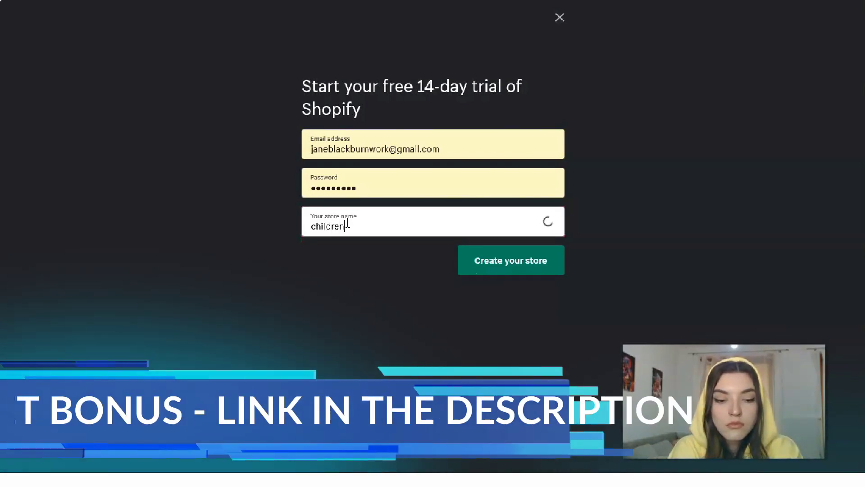
text(world)
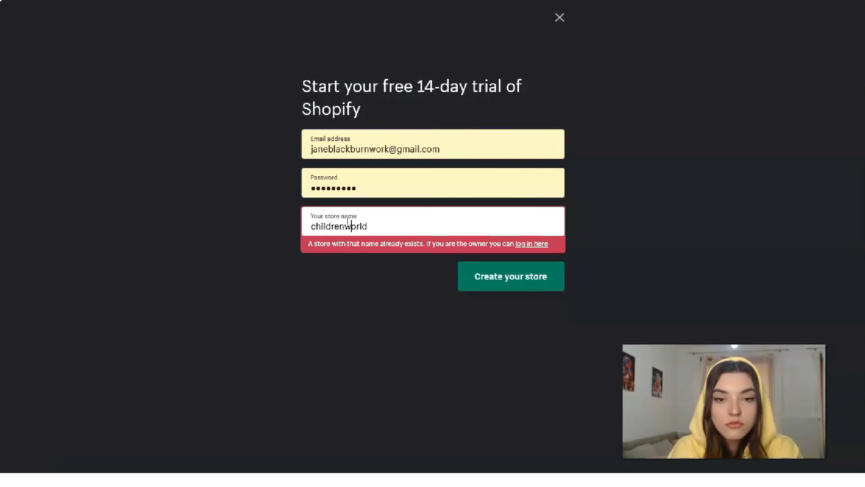
Change the store name to perfectworld
click(348, 226)
text(per)
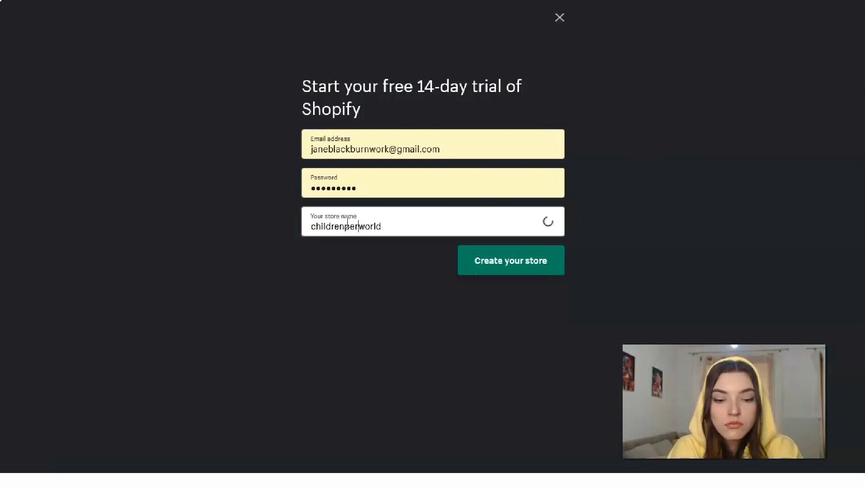
text(f)
key(BackSpace)
key(BackSpace)
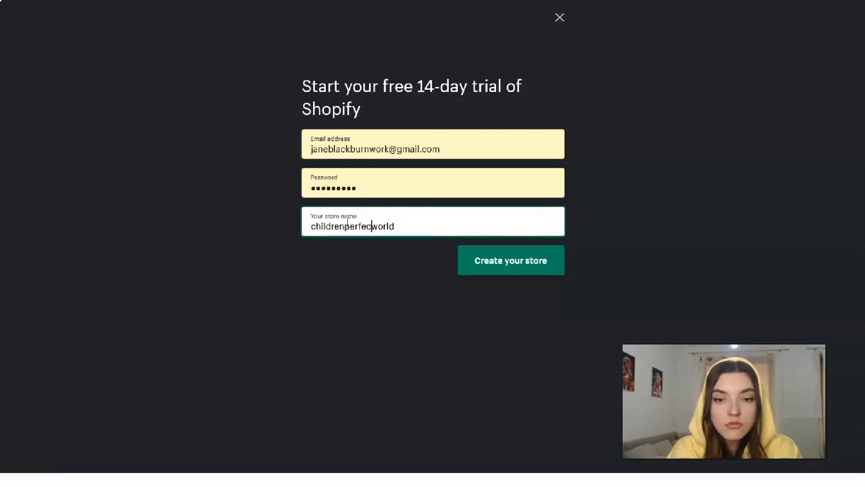
key(BackSpace)
key(BackSpace)
key(BackSpace)
key(BackSpace)
key(BackSpace)
key(BackSpace)
key(BackSpace)
key(BackSpace)
key(BackSpace)
key(BackSpace)
text(perfectworld)
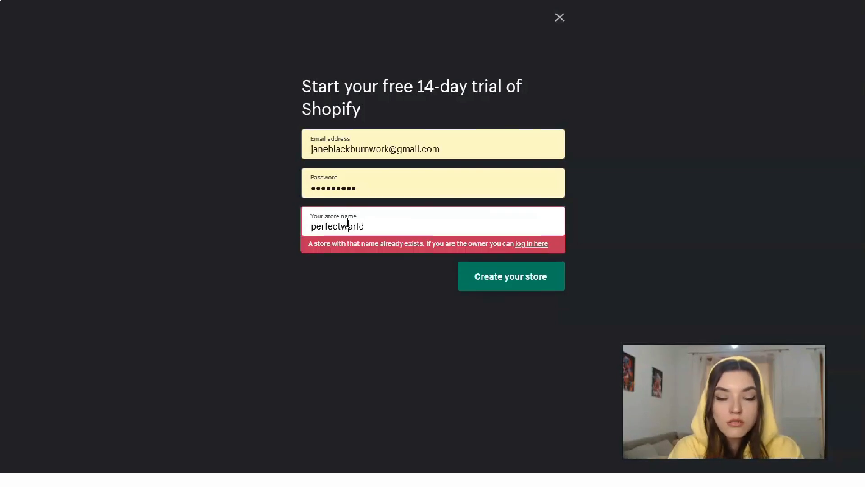
Extend the store name to "perfectworldfor yourchild" and create the store
text(for)
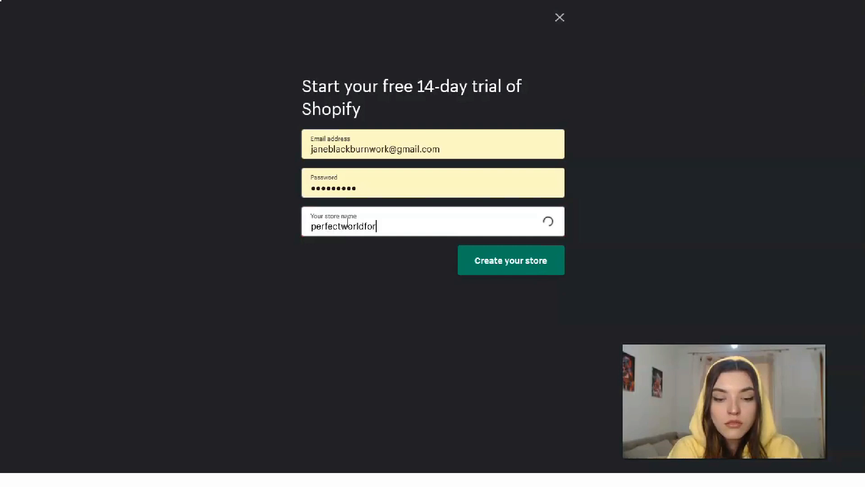
text(child)
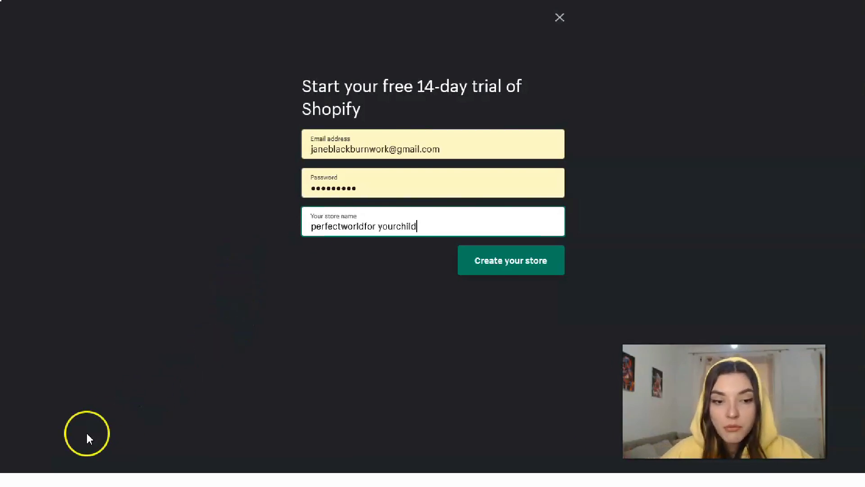
click(544, 261)
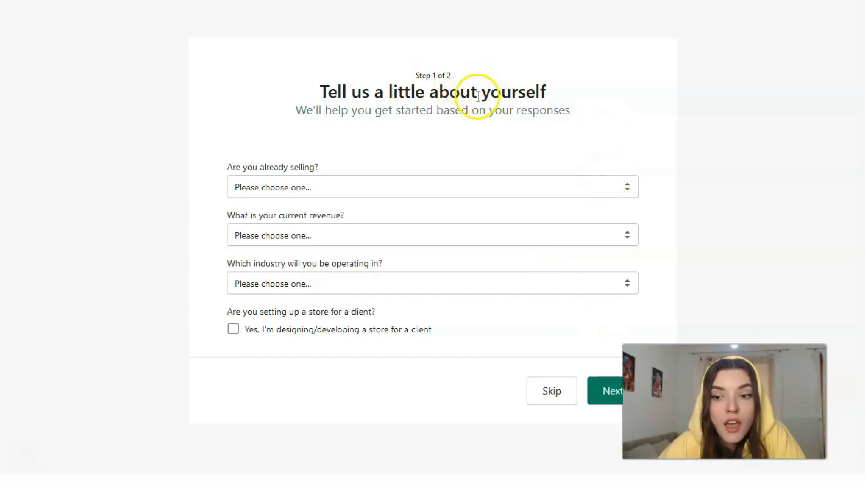
Answer that no products are being sold yet and that there is nothing to sell, just playing around with Shopify
click(289, 188)
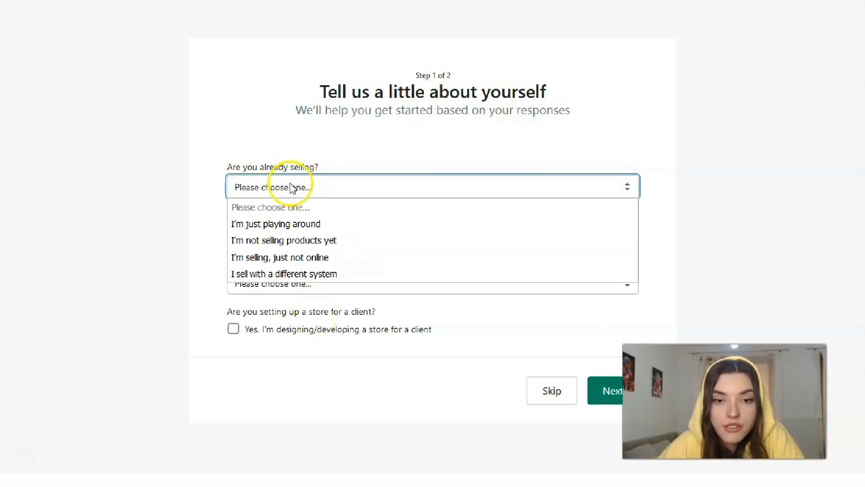
click(307, 249)
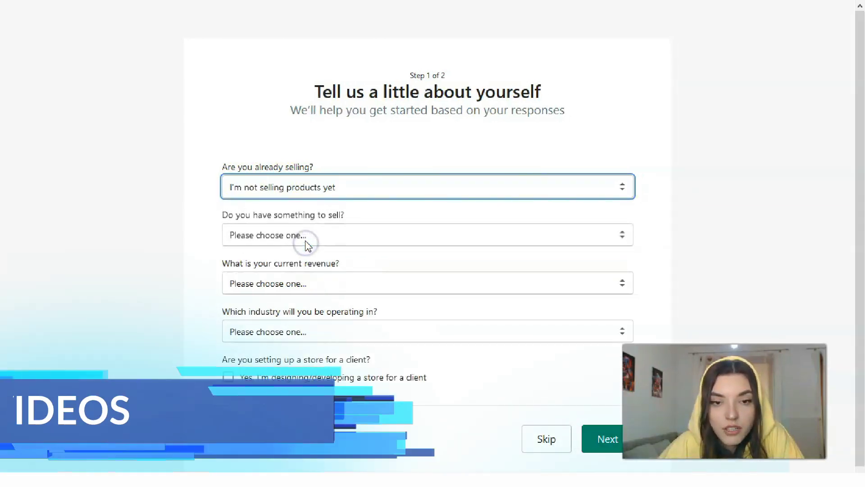
click(286, 190)
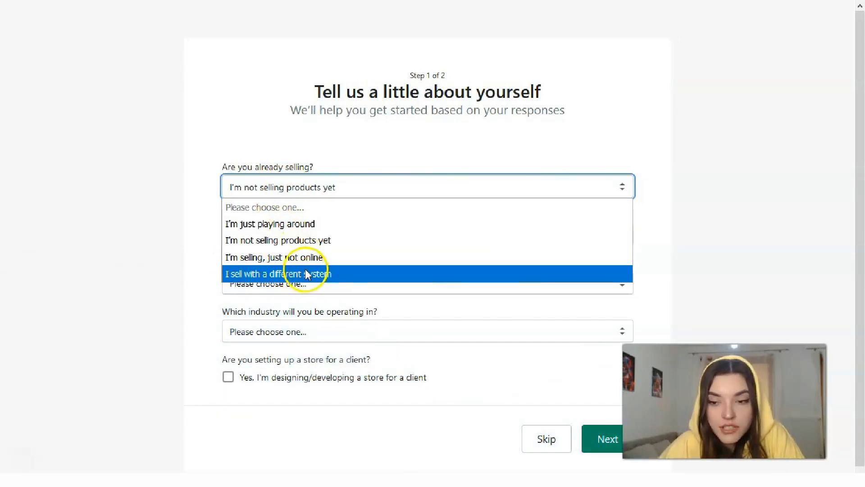
click(286, 241)
click(284, 241)
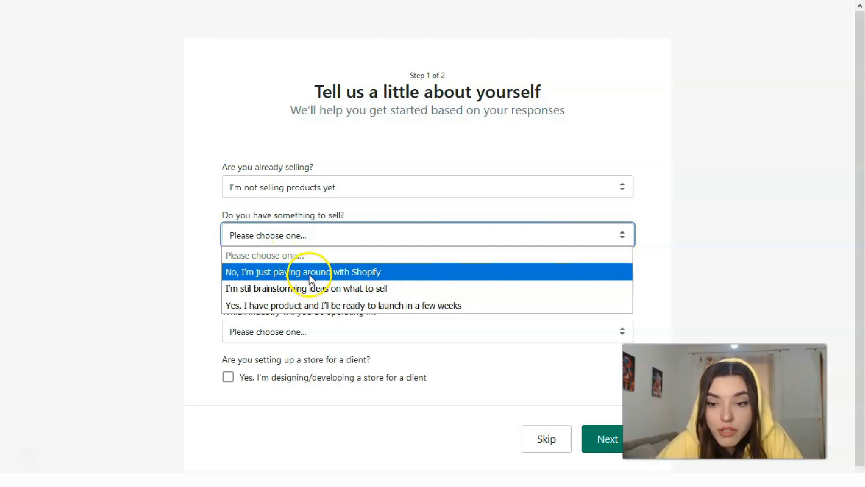
click(310, 275)
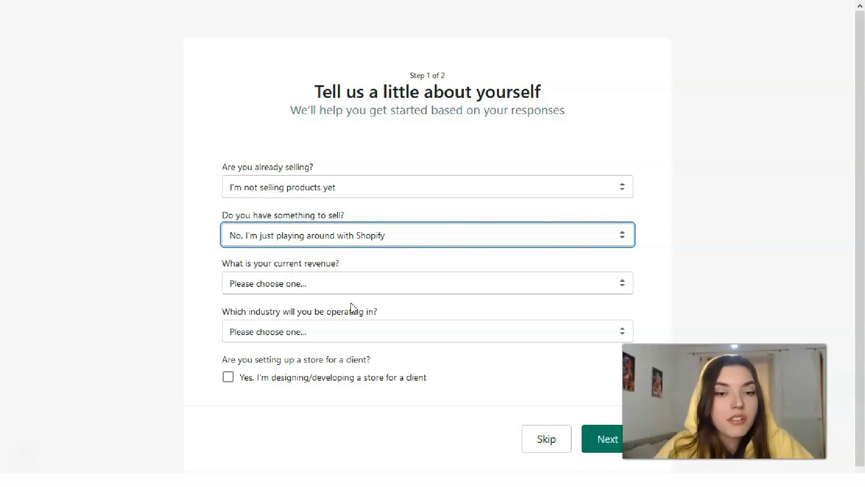
Set the operating industry to Toys and continue to the business address form
click(333, 337)
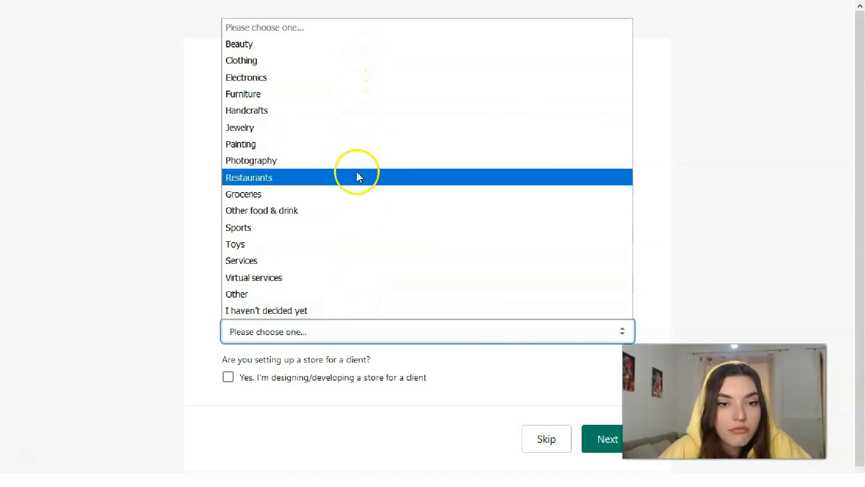
click(354, 243)
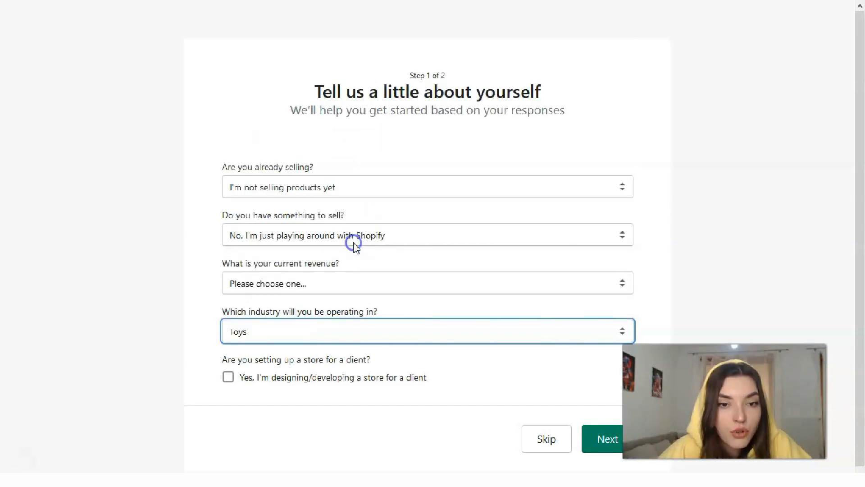
scroll(284, 341, down, 1)
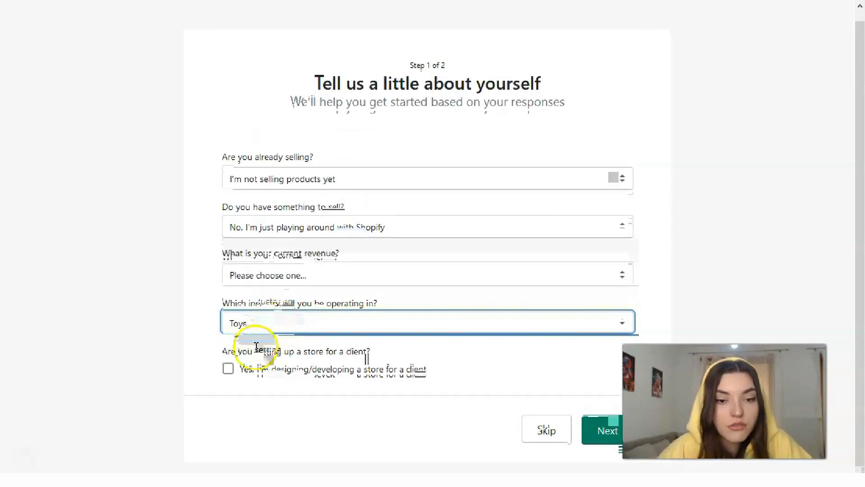
click(602, 441)
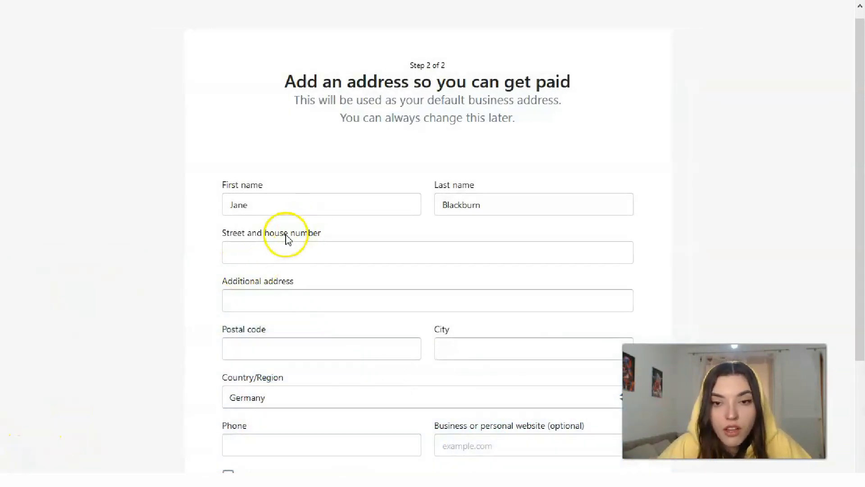
Look through the business address fields and the available country options without choosing another country
scroll(419, 232, down, 2)
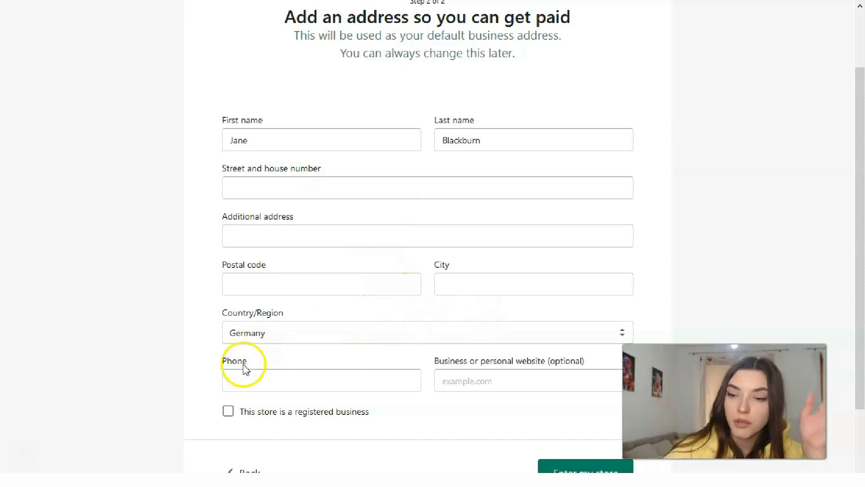
click(346, 339)
scroll(336, 183, up, 5)
scroll(338, 178, up, 10)
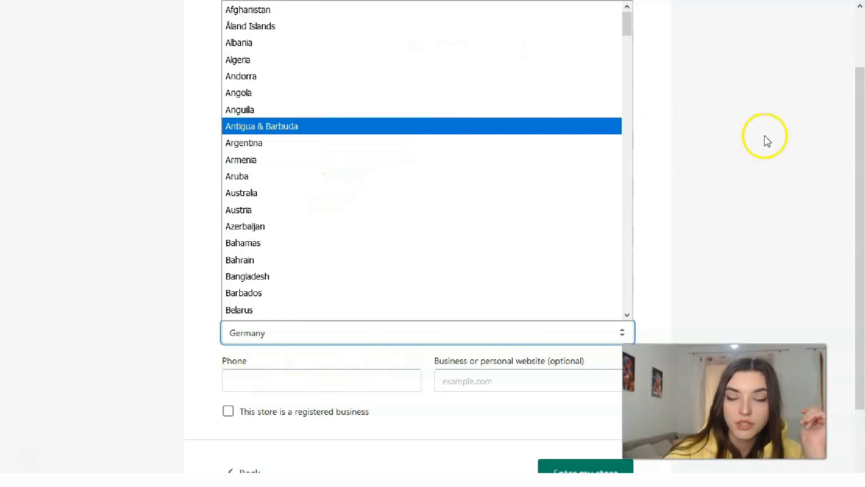
click(702, 137)
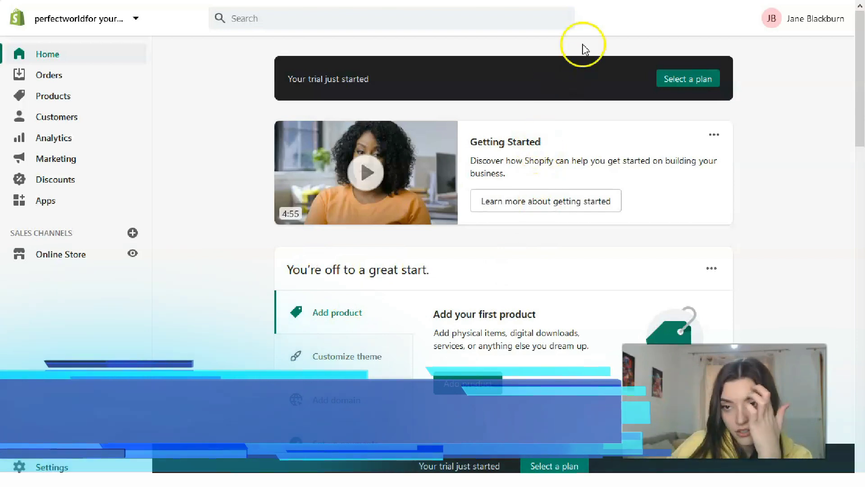
Open the plan selection and compare the prices, credit card rates and features of the three Shopify plans
click(668, 81)
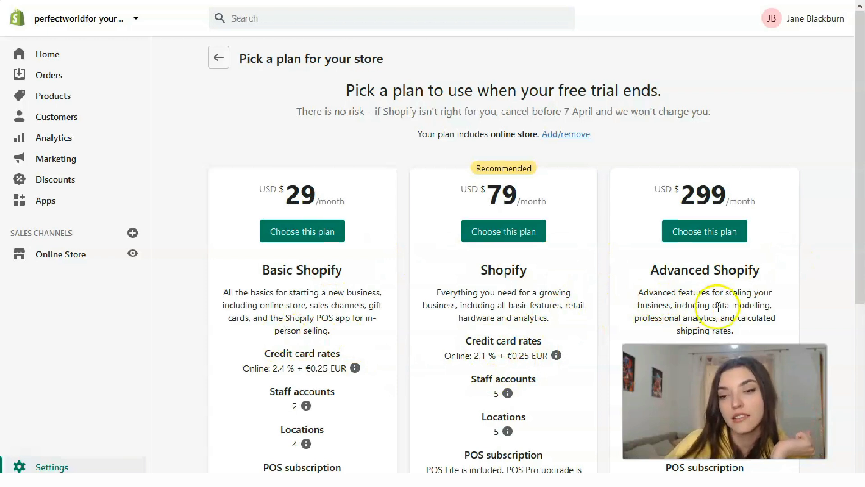
scroll(529, 297, down, 3)
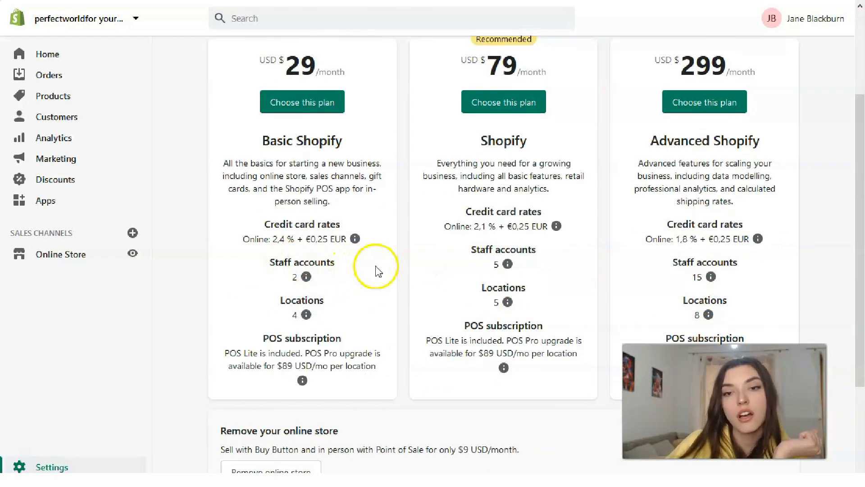
scroll(372, 266, up, 3)
scroll(367, 286, down, 2)
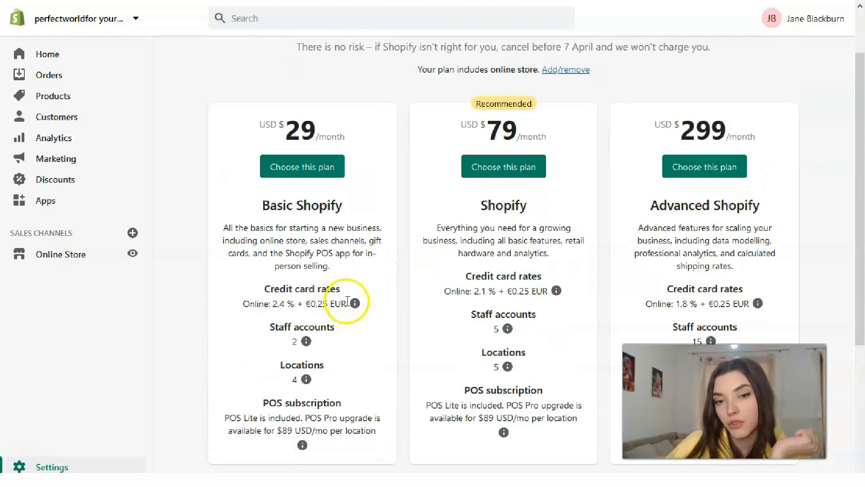
scroll(349, 301, down, 2)
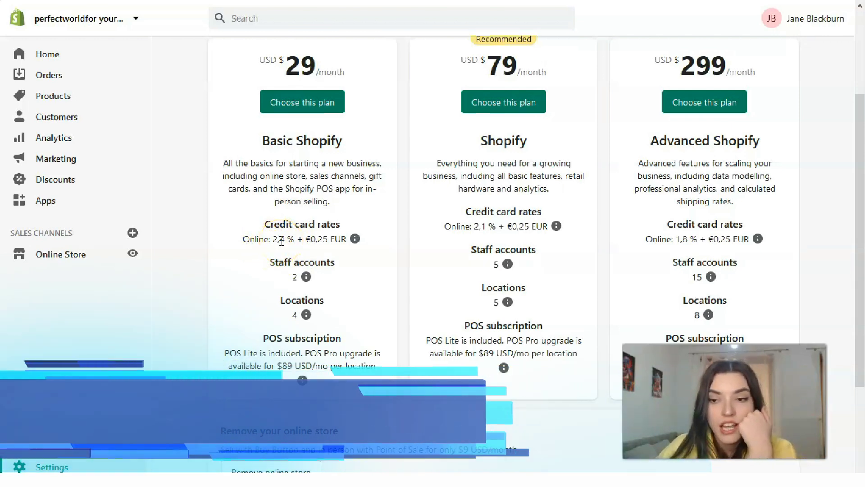
mouse_move(360, 241)
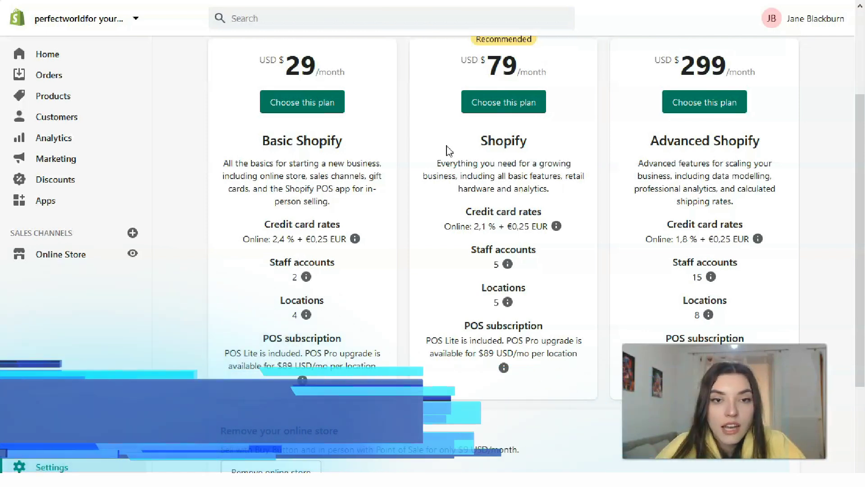
scroll(621, 132, up, 2)
scroll(621, 132, up, 2)
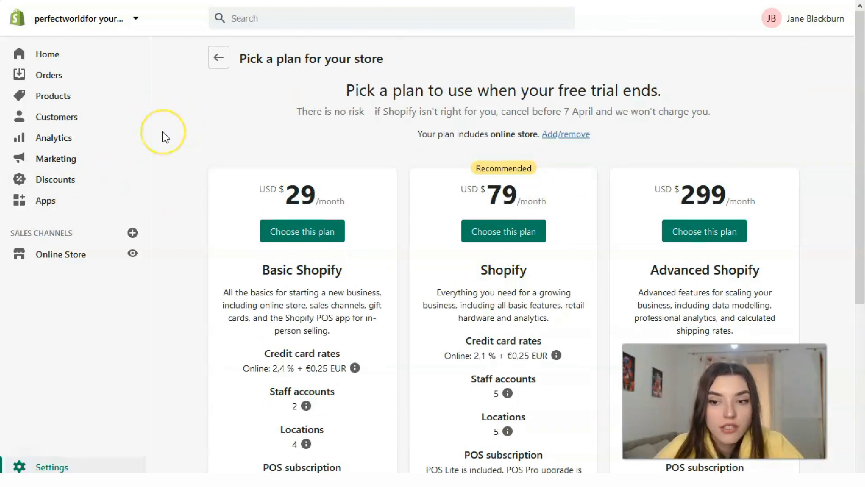
Start a new product in the store's product catalogue and go to its media area
click(72, 96)
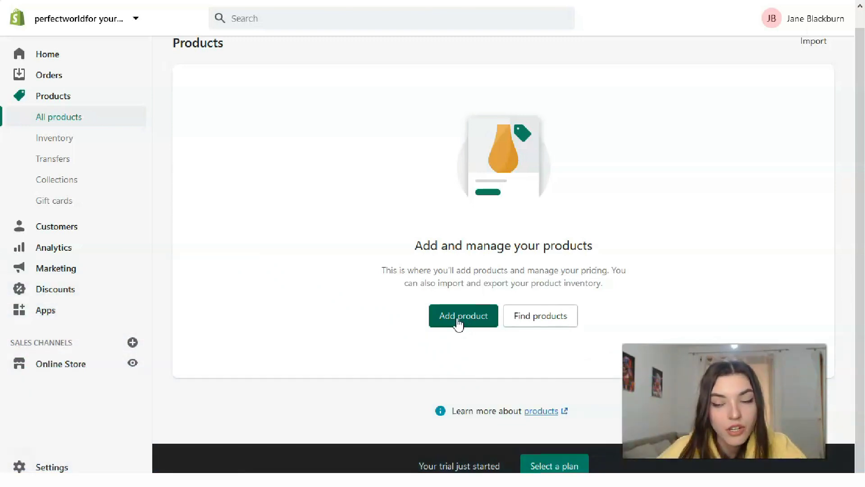
click(453, 321)
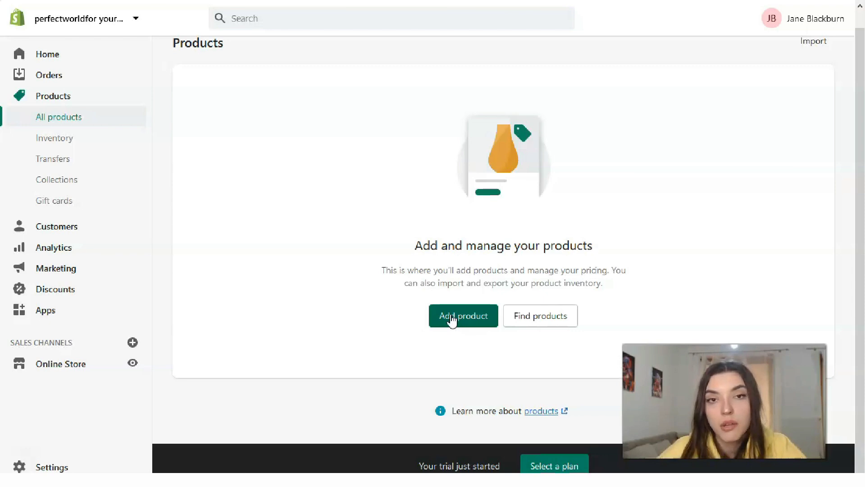
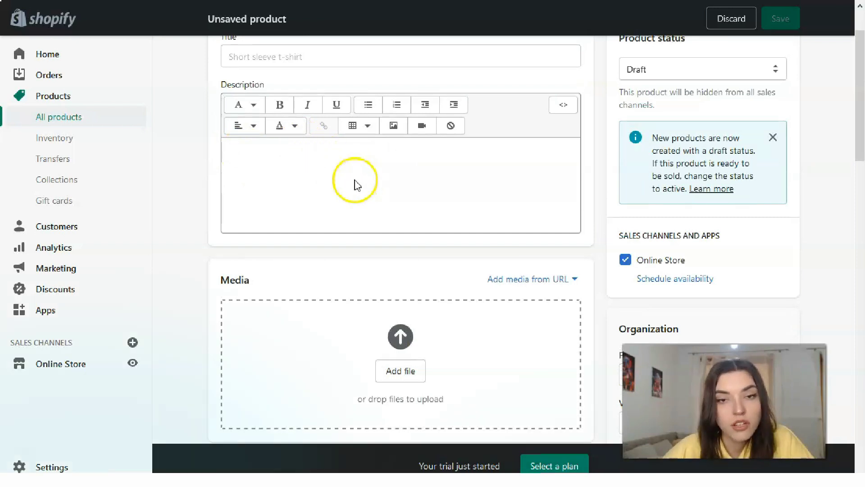
scroll(352, 183, down, 3)
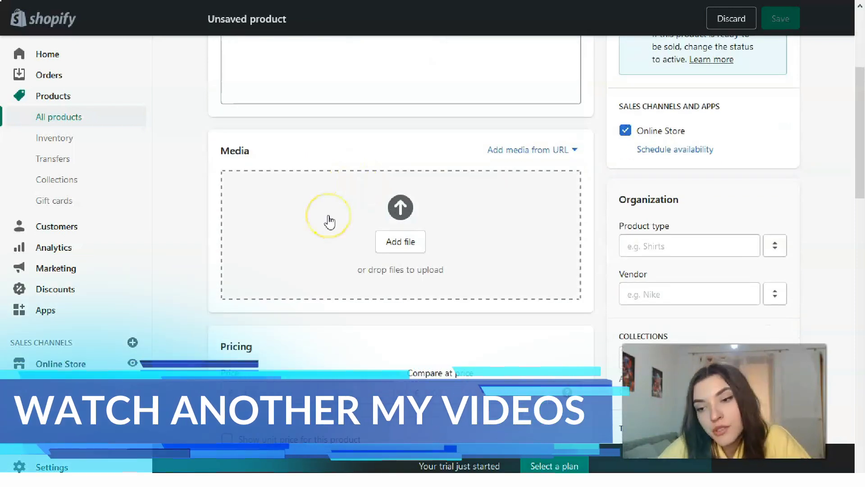
Look through the blank product form's media, pricing, inventory, shipping, customs and variants sections, and return to the title
click(329, 218)
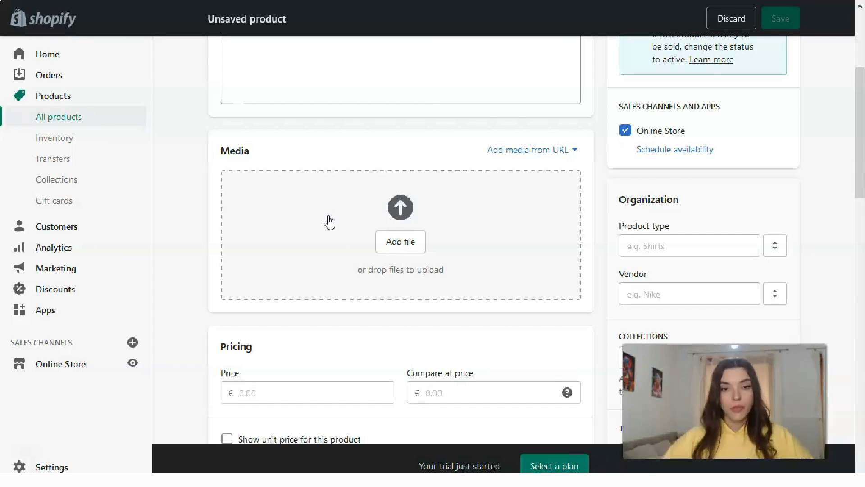
scroll(275, 237, down, 5)
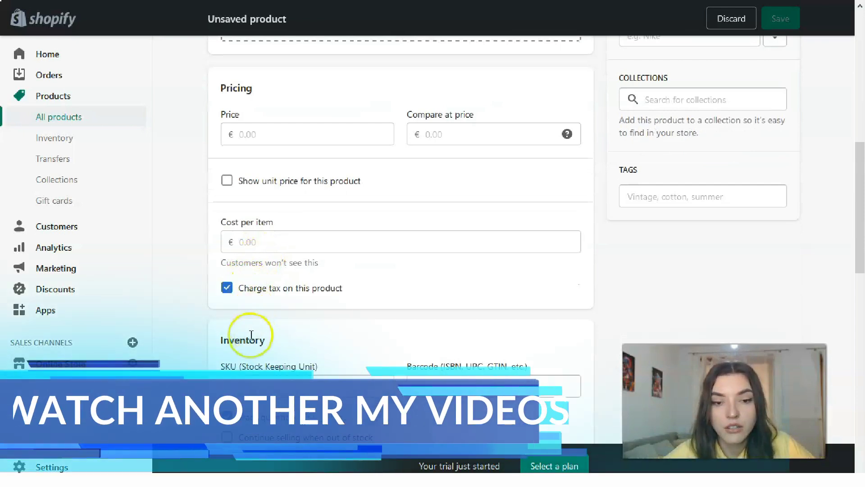
scroll(232, 338, down, 1)
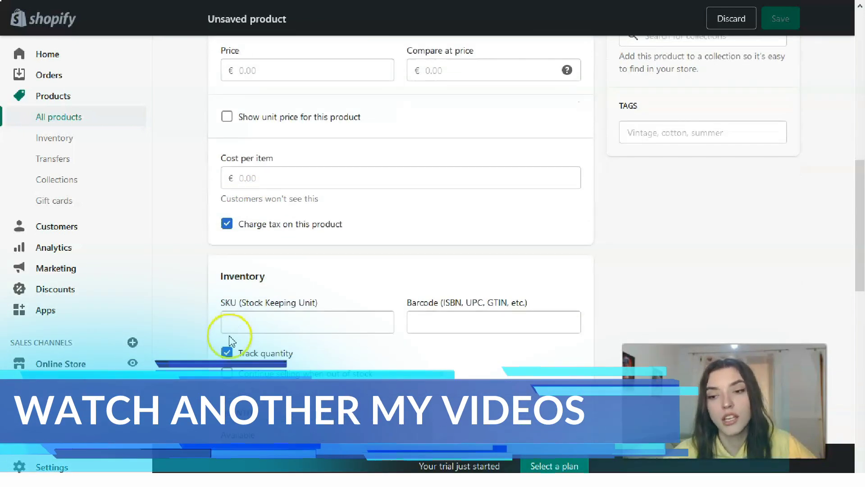
scroll(231, 341, down, 6)
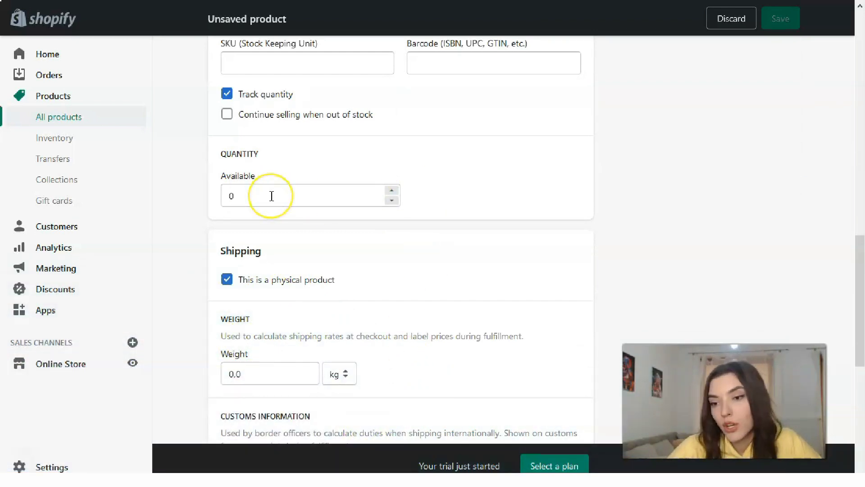
scroll(272, 196, down, 6)
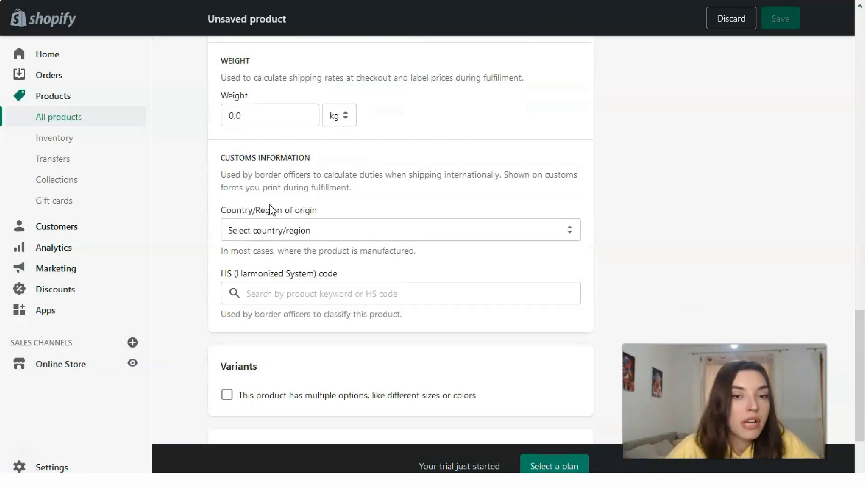
scroll(271, 207, down, 3)
scroll(290, 263, up, 15)
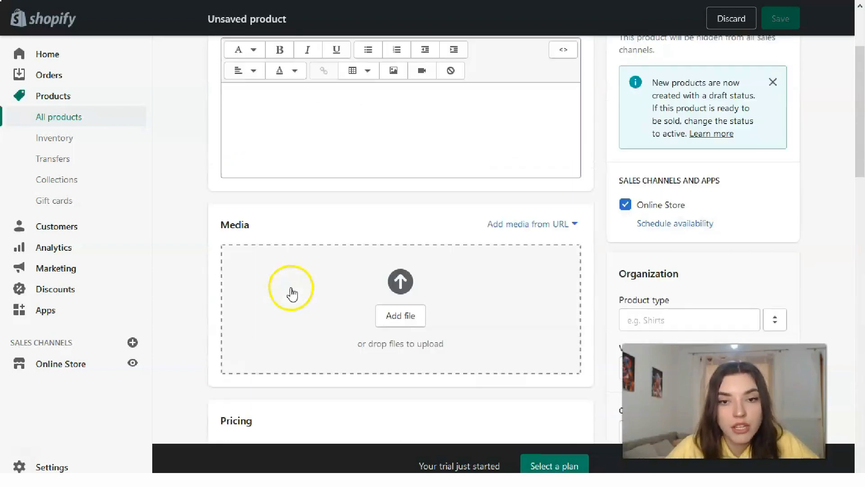
scroll(292, 294, up, 3)
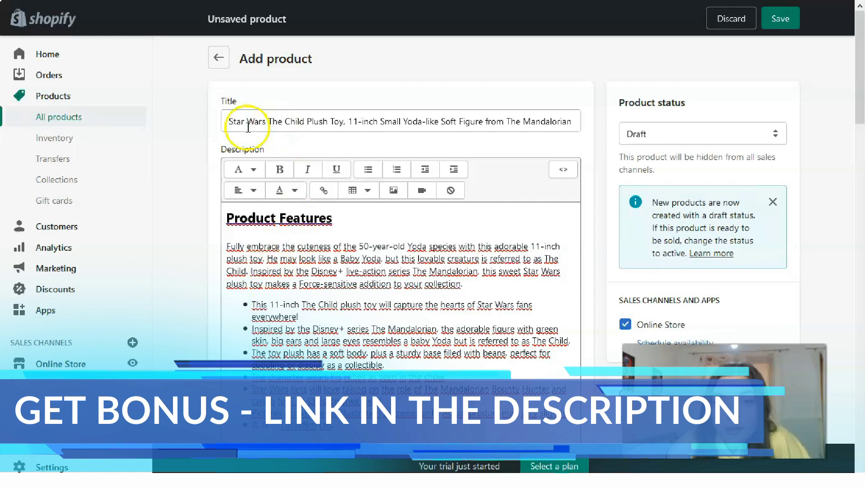
Review the plush toy's title and description, and view its four product images one by one in the media preview
scroll(263, 173, down, 3)
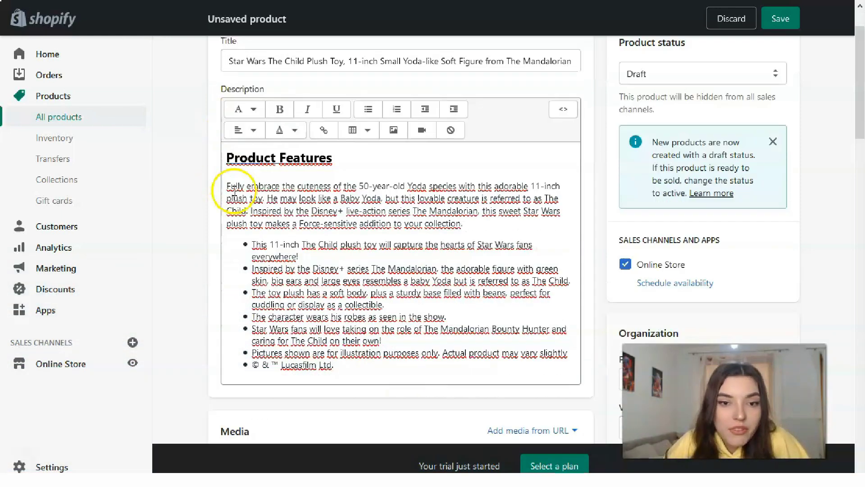
scroll(288, 166, up, 2)
scroll(290, 167, down, 5)
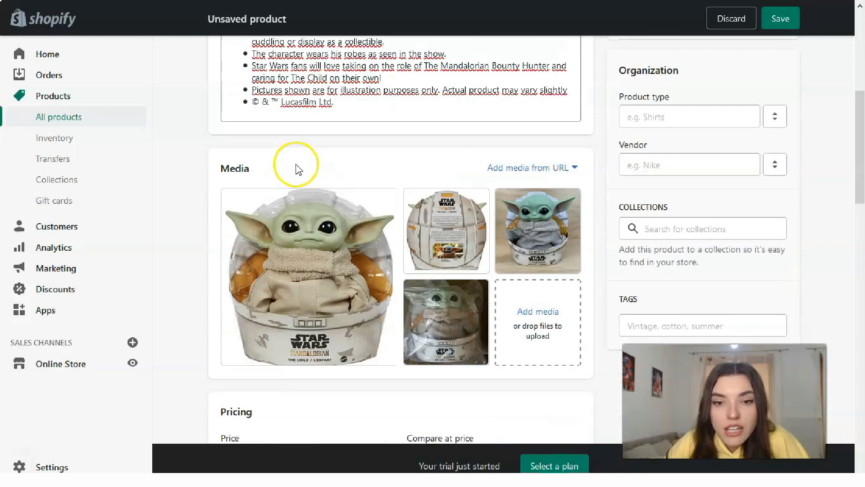
click(317, 260)
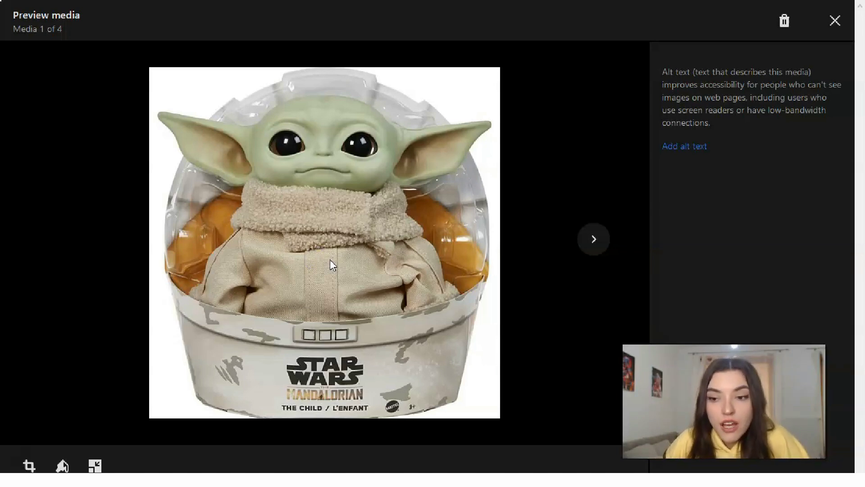
click(594, 239)
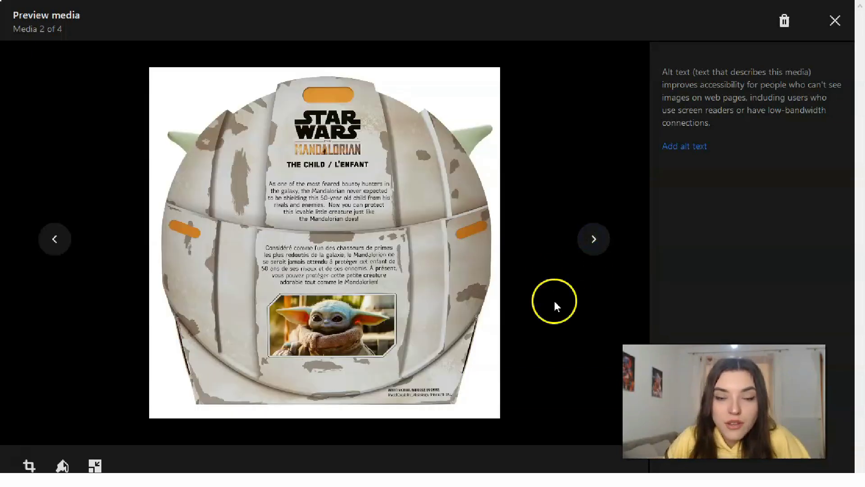
click(598, 248)
click(600, 248)
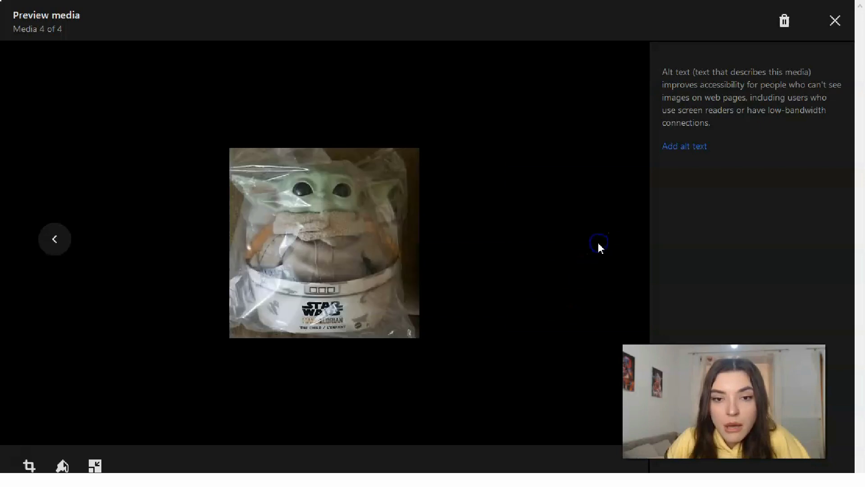
click(835, 21)
Check the product's prices, cost per item, SKU, available quantity, weight and country of origin
scroll(376, 236, down, 3)
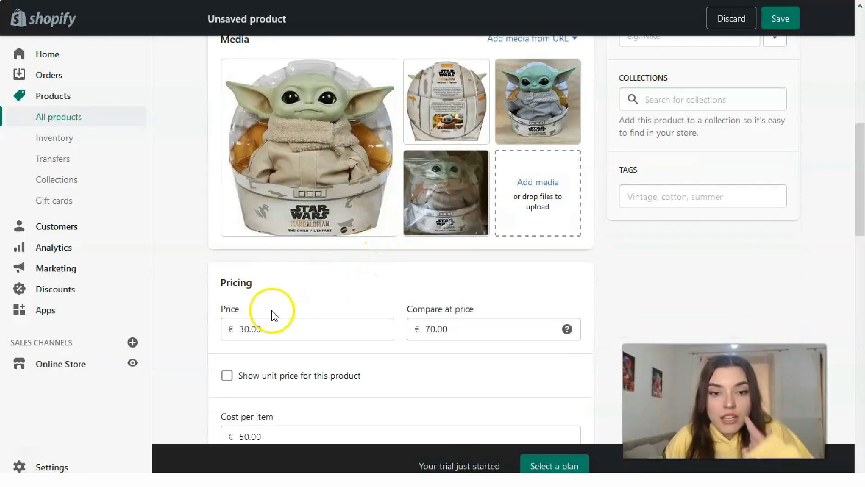
scroll(423, 356, down, 3)
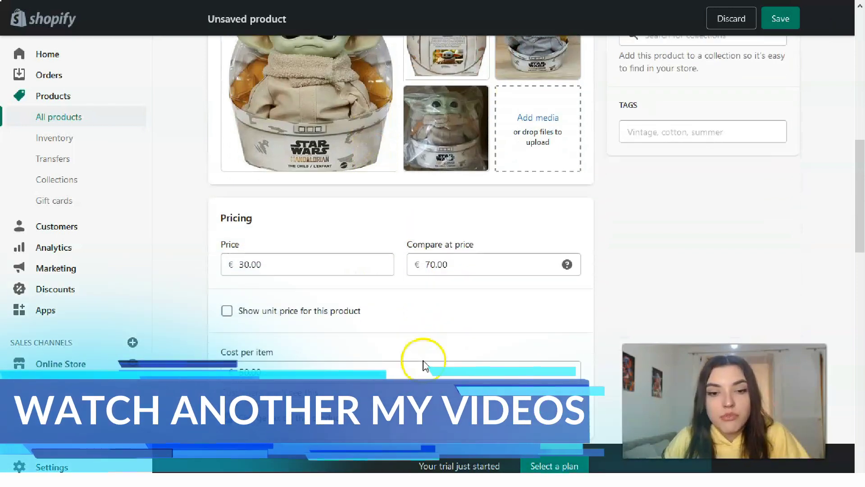
scroll(284, 303, down, 3)
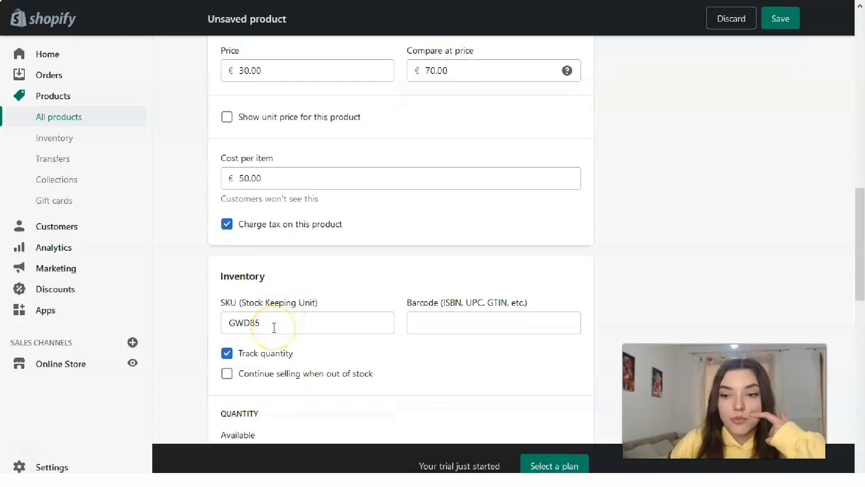
click(252, 319)
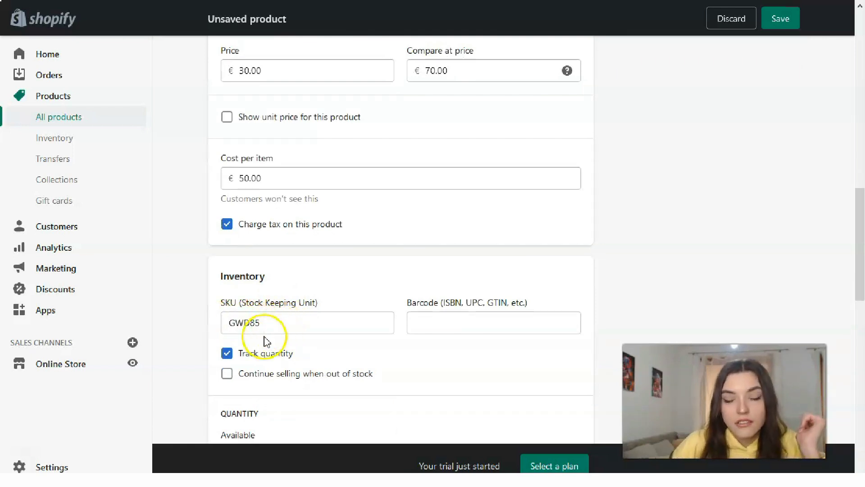
scroll(207, 300, down, 3)
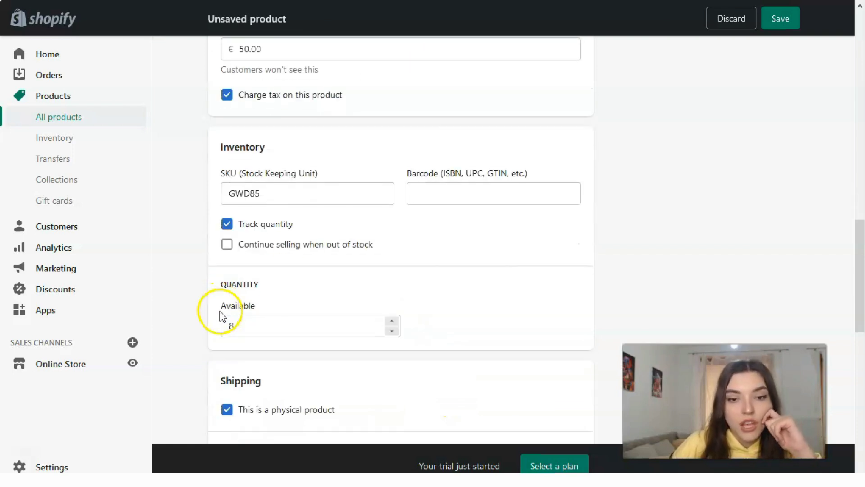
click(248, 311)
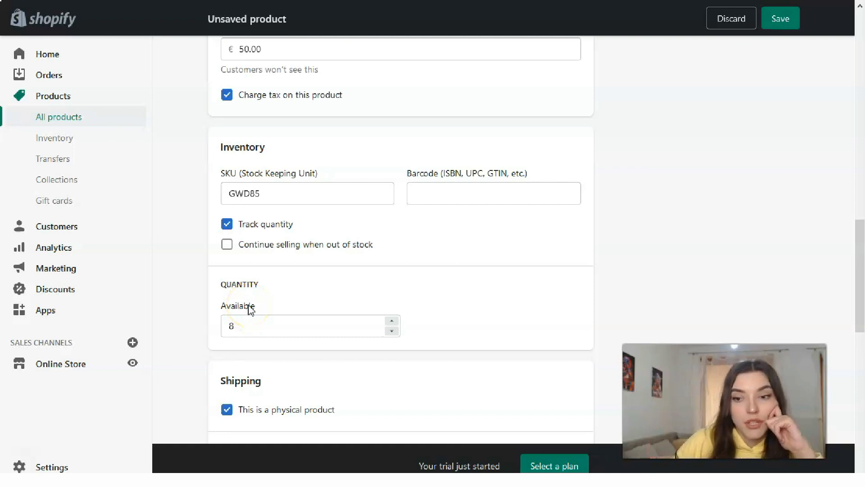
scroll(239, 325, down, 4)
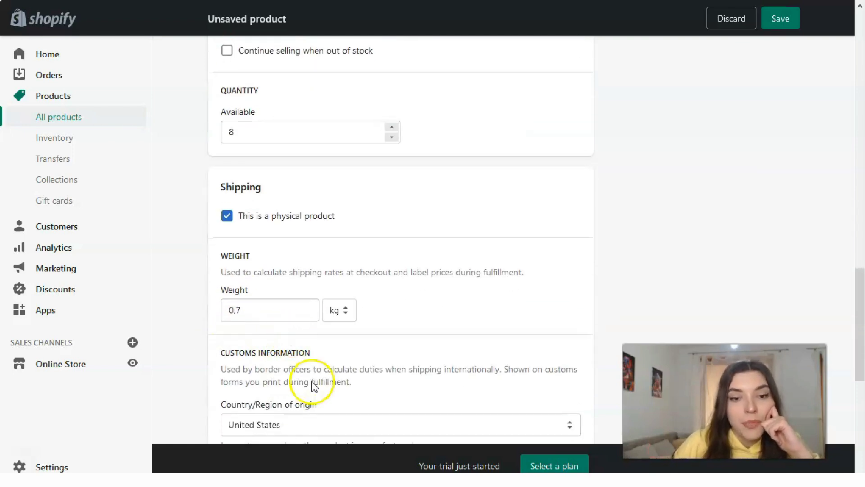
scroll(323, 332, down, 1)
scroll(314, 309, down, 2)
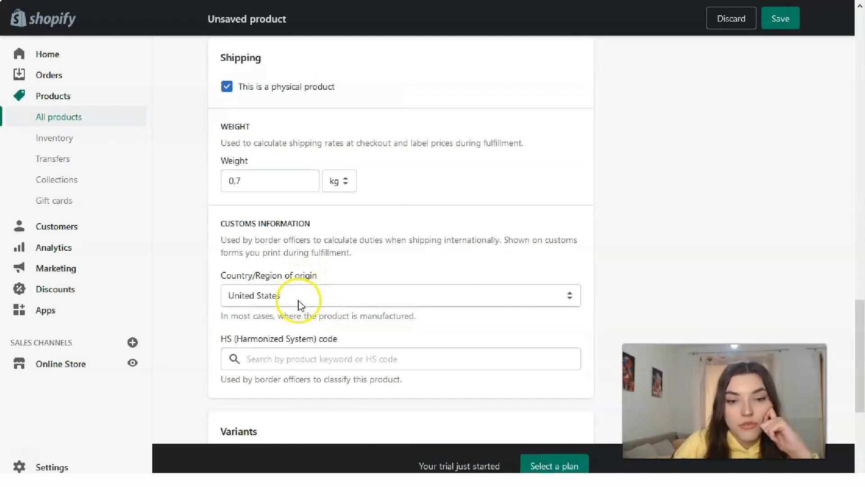
Check the variants option and search engine listing preview, and save the plush toy as a new product
scroll(299, 303, down, 4)
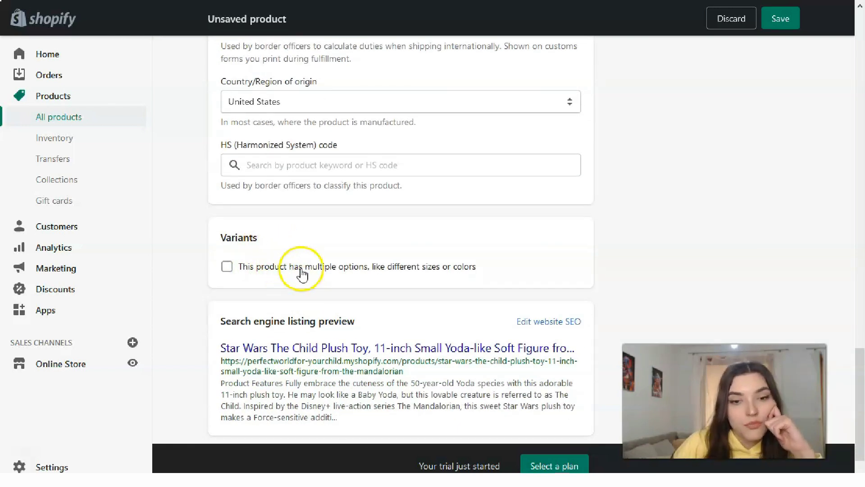
click(344, 299)
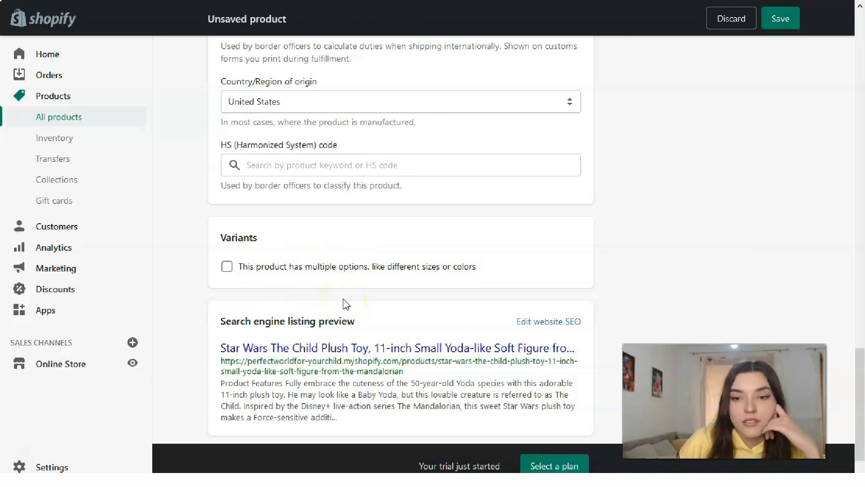
click(785, 31)
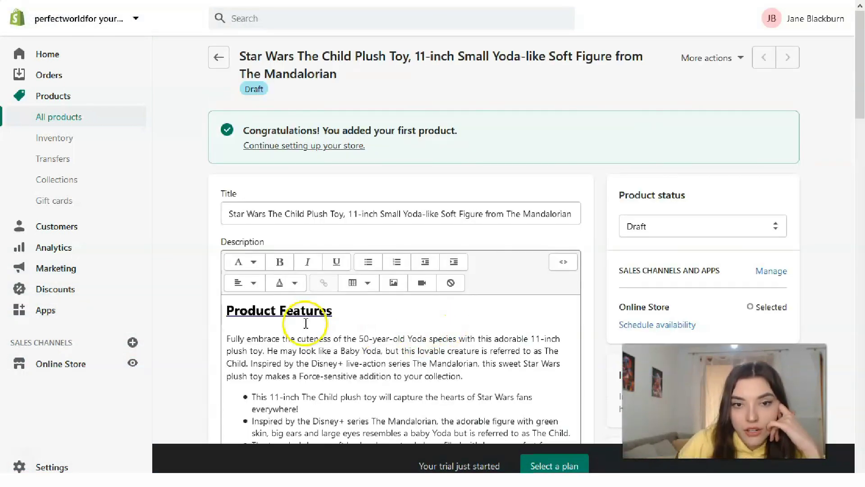
Preview the saved product in the online store, look over its images, prices and description, and close the preview
click(740, 66)
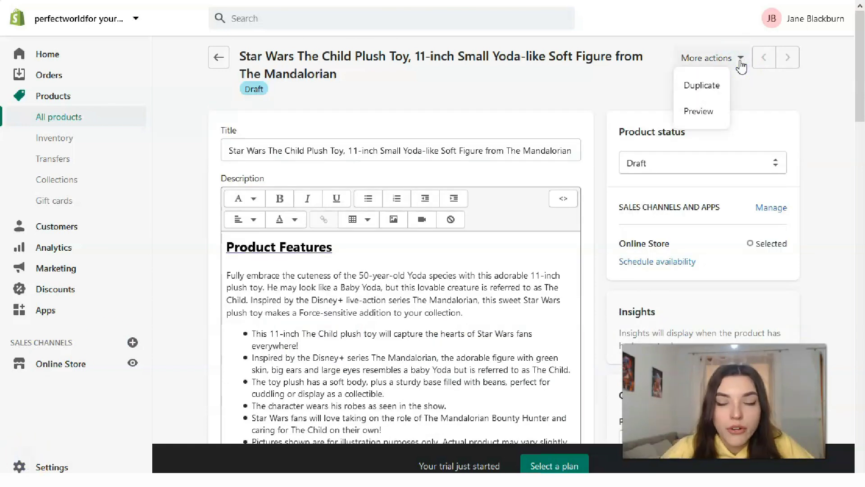
click(706, 111)
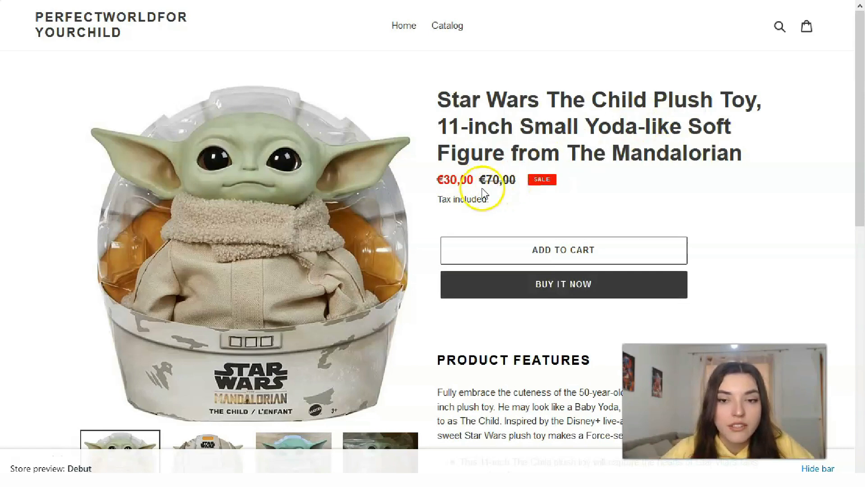
scroll(506, 216, down, 2)
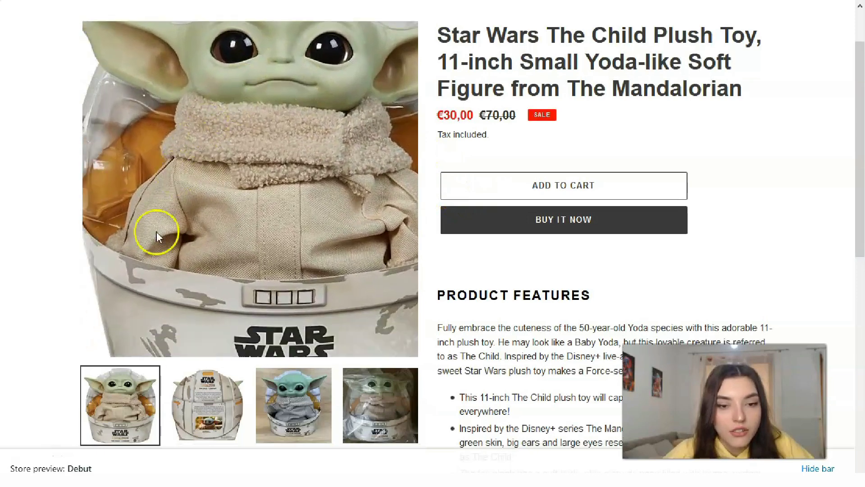
scroll(599, 270, down, 4)
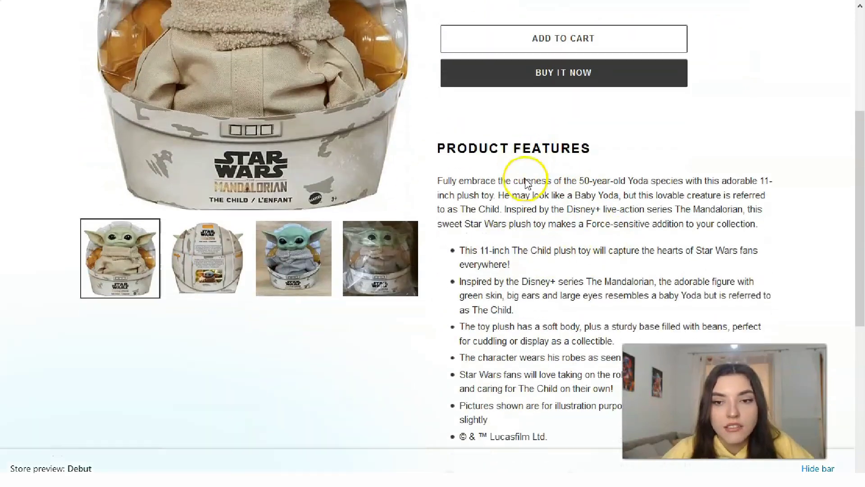
scroll(518, 172, down, 5)
scroll(514, 243, up, 2)
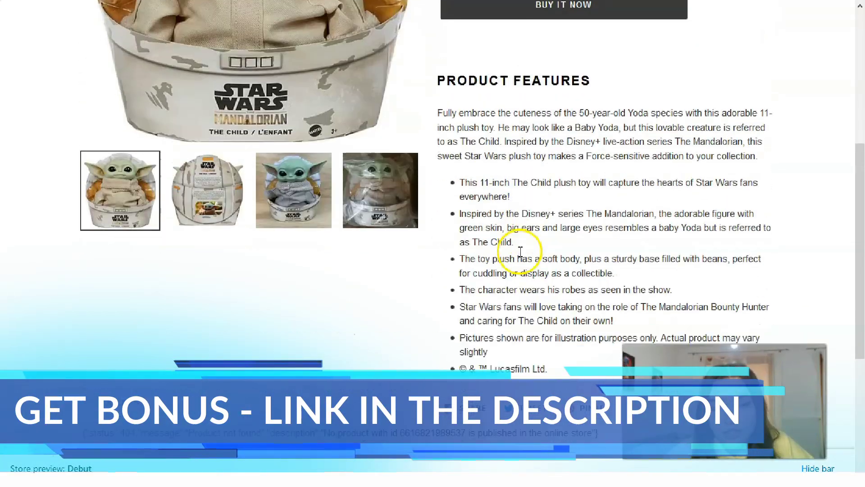
scroll(521, 252, up, 6)
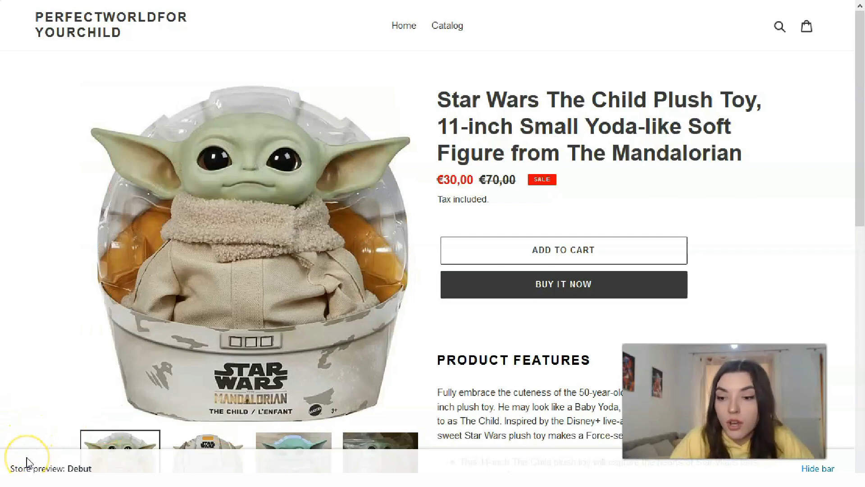
key(ctrl+w)
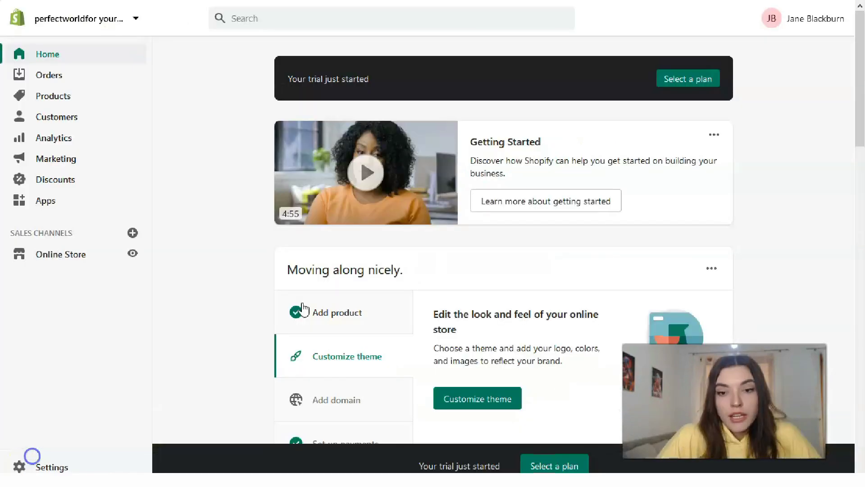
Open theme customization from the store setup guide and look over the current Debut theme on the Themes page
scroll(263, 198, down, 3)
scroll(264, 198, down, 2)
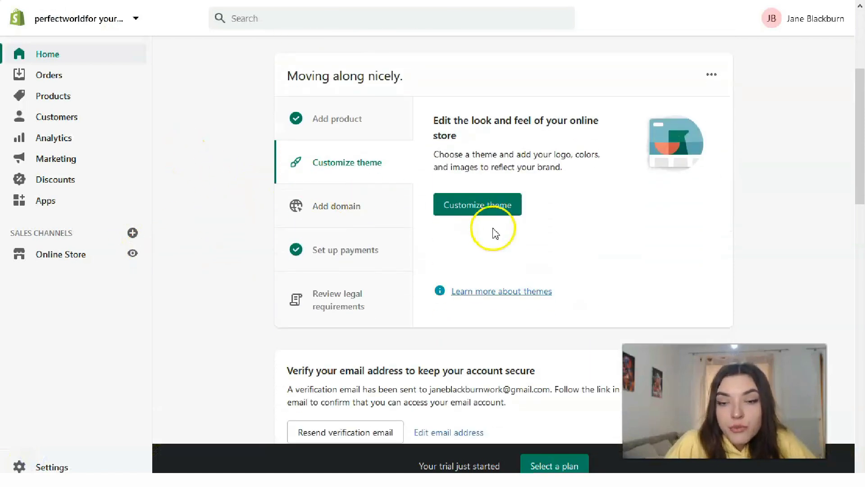
click(459, 204)
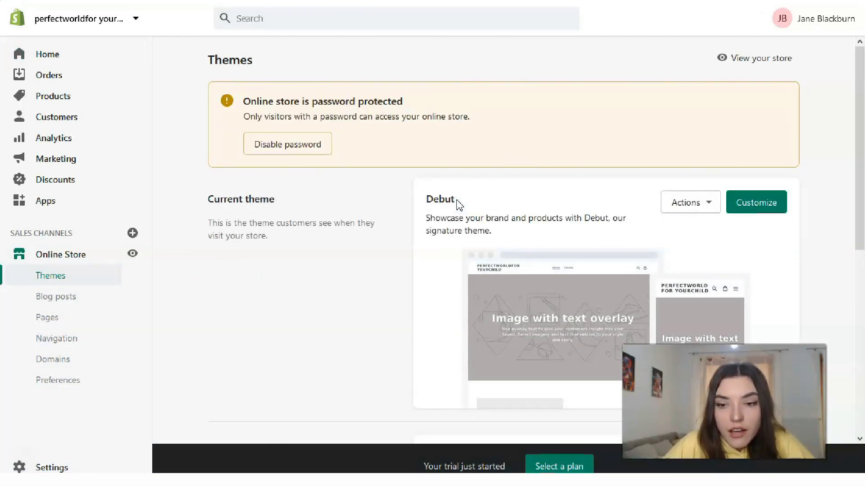
scroll(434, 193, down, 5)
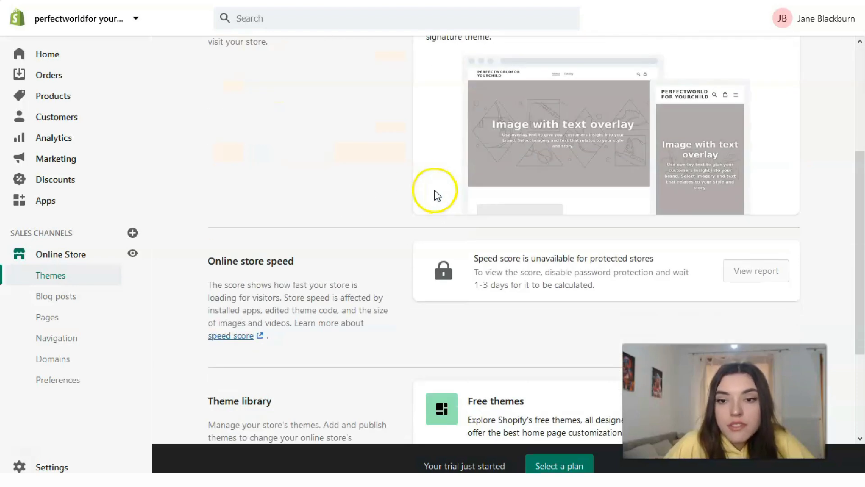
scroll(374, 173, up, 3)
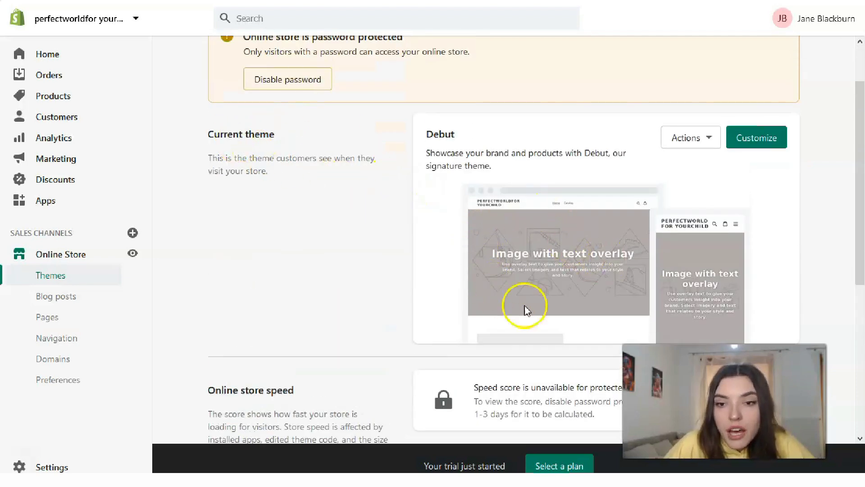
scroll(518, 252, down, 1)
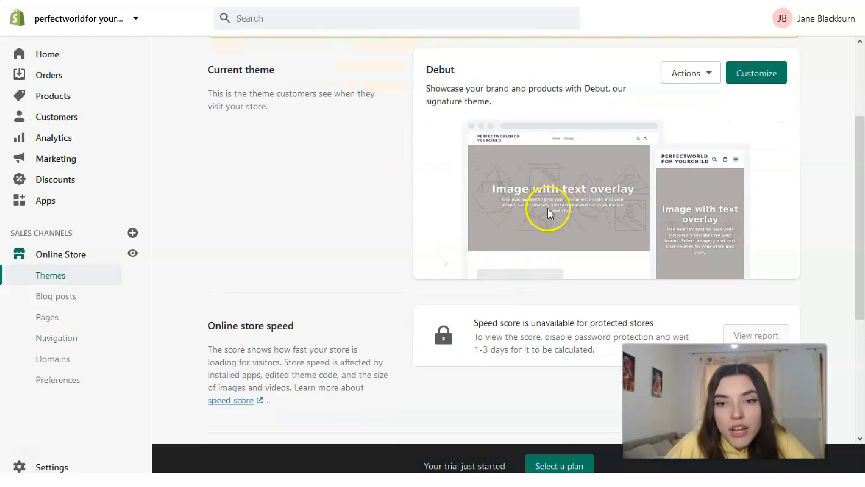
Open Shopify's free themes from the theme library and browse the available designs
scroll(544, 223, down, 1)
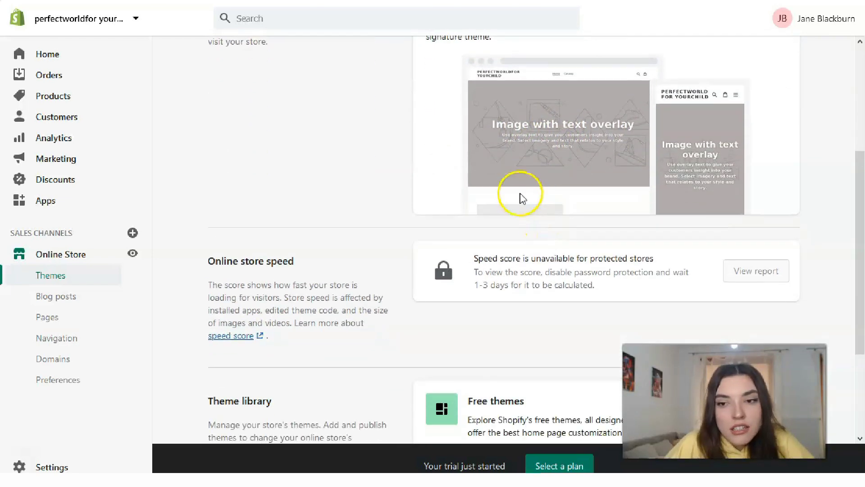
scroll(519, 185, down, 2)
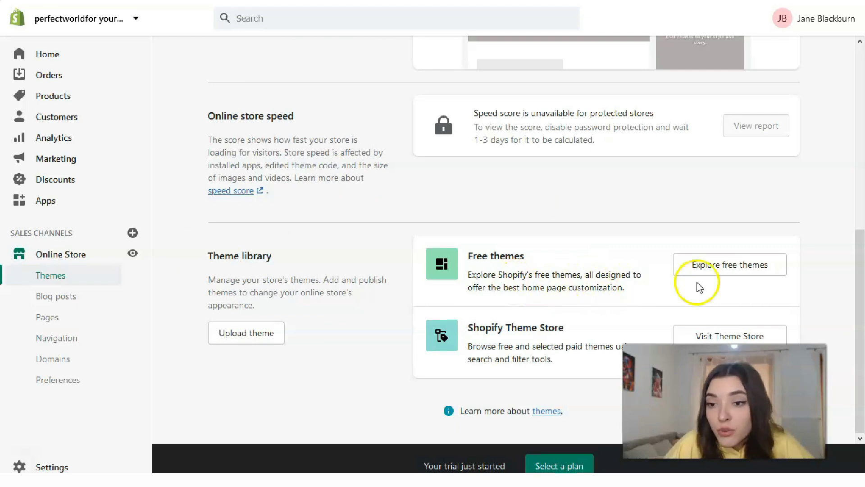
click(707, 268)
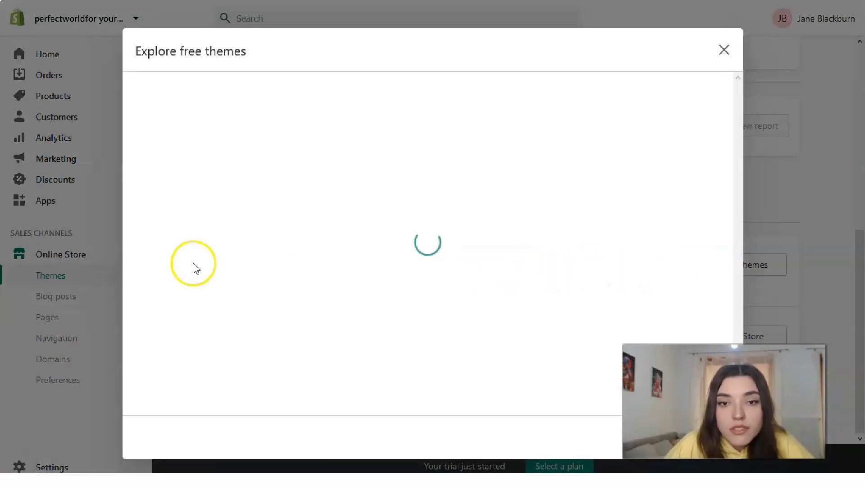
scroll(370, 225, down, 4)
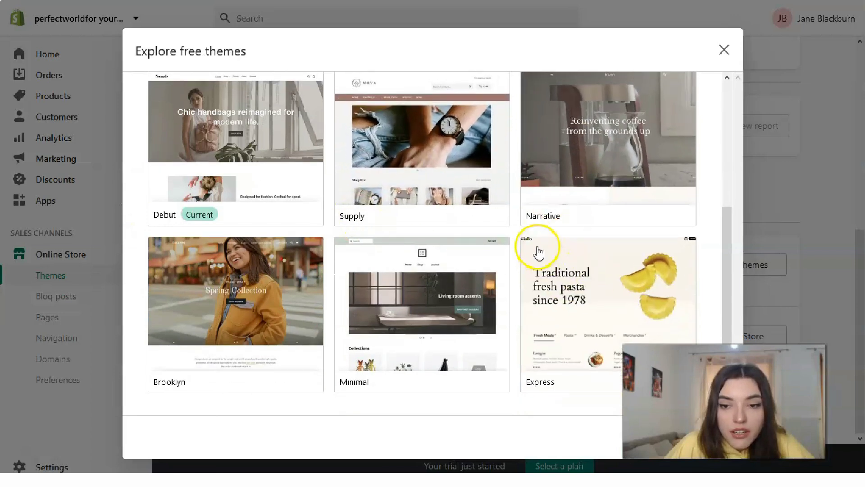
scroll(538, 243, up, 2)
scroll(537, 240, up, 3)
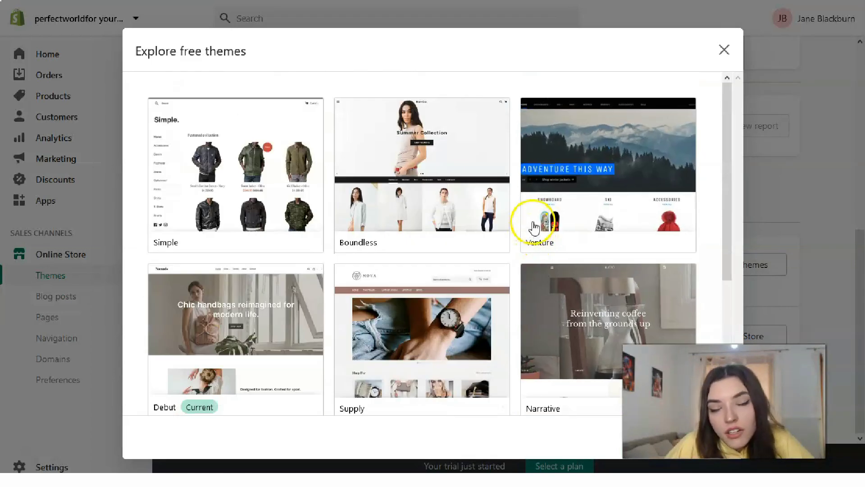
scroll(252, 176, down, 2)
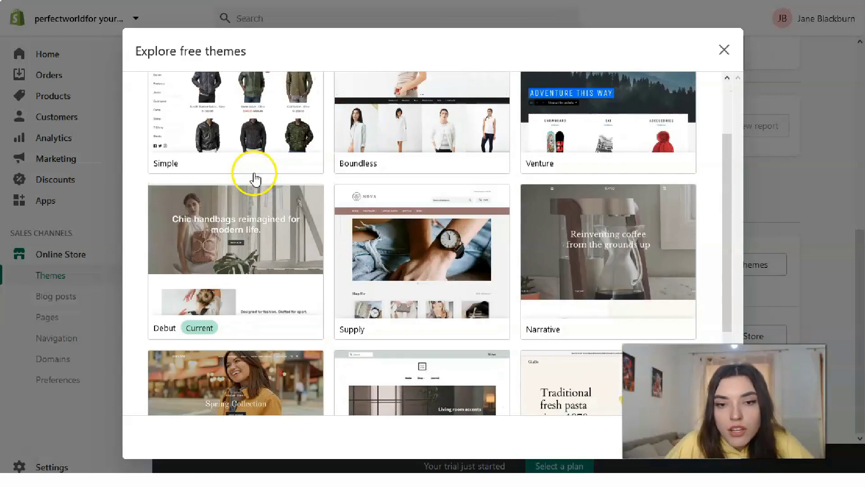
scroll(254, 182, up, 2)
scroll(390, 252, down, 2)
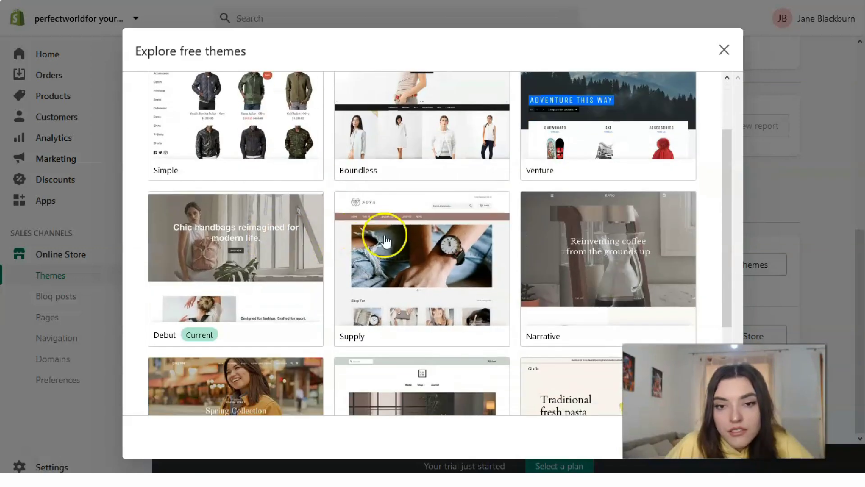
scroll(385, 240, up, 2)
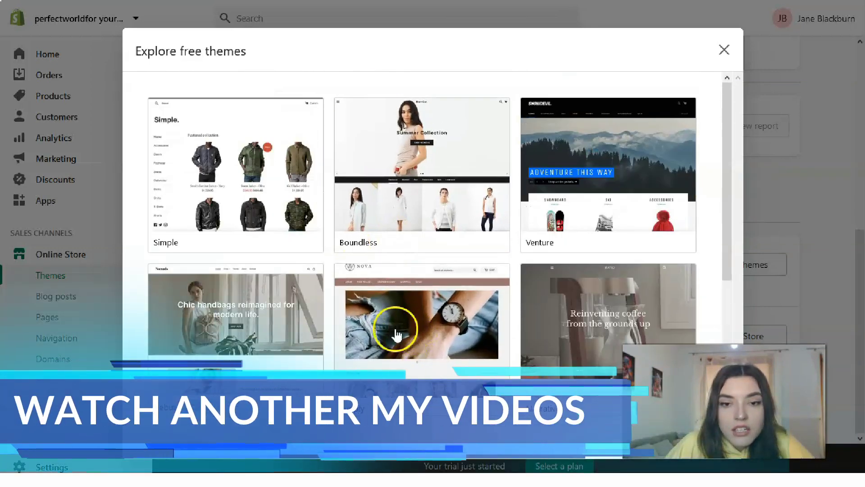
Add the free Boundless theme to the theme library and check its entry on the Themes page
click(410, 211)
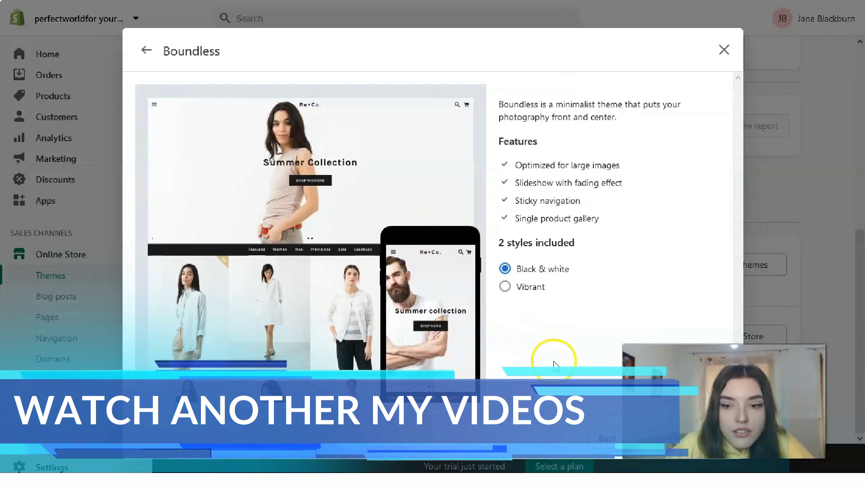
drag(600, 220, 506, 206)
click(469, 40)
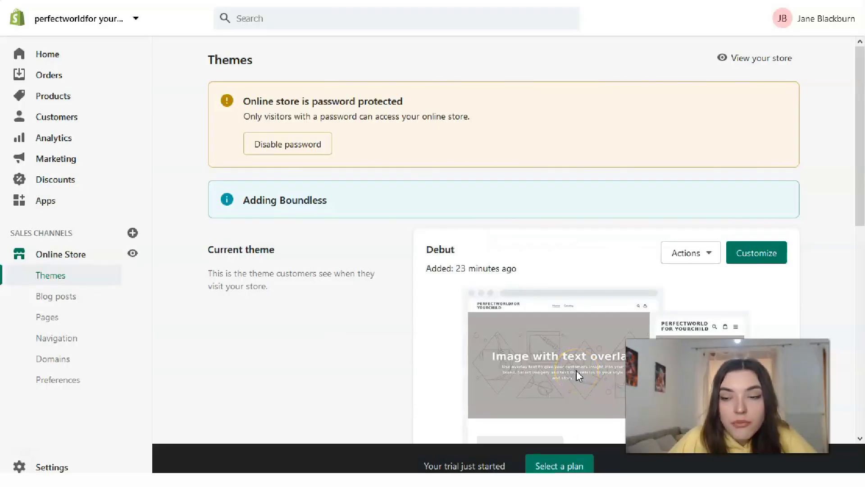
scroll(577, 370, down, 10)
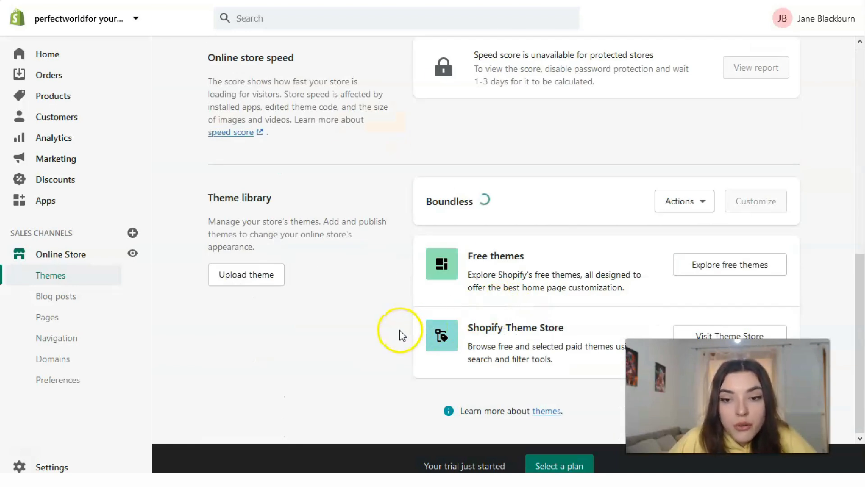
scroll(397, 331, up, 10)
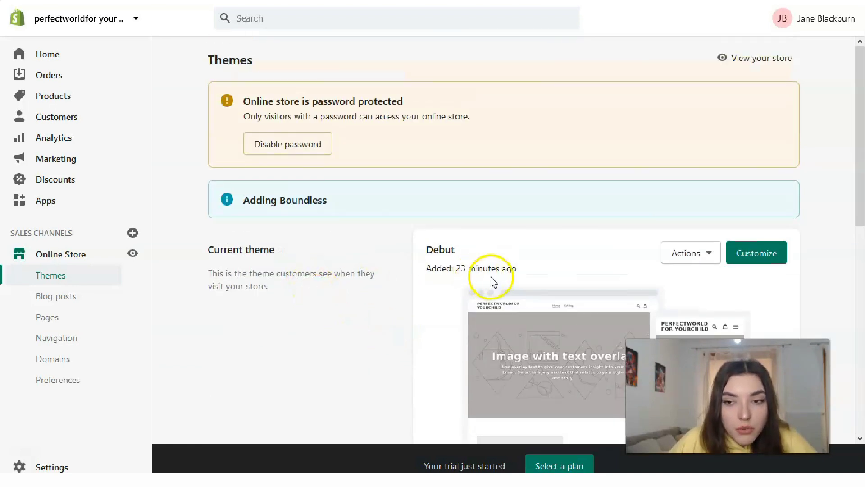
Start another product from the home setup guide, titled "Kylo Ren Talking Action Figure – Star Wars – 15''", with its details and materials as the description
click(53, 54)
scroll(352, 232, down, 3)
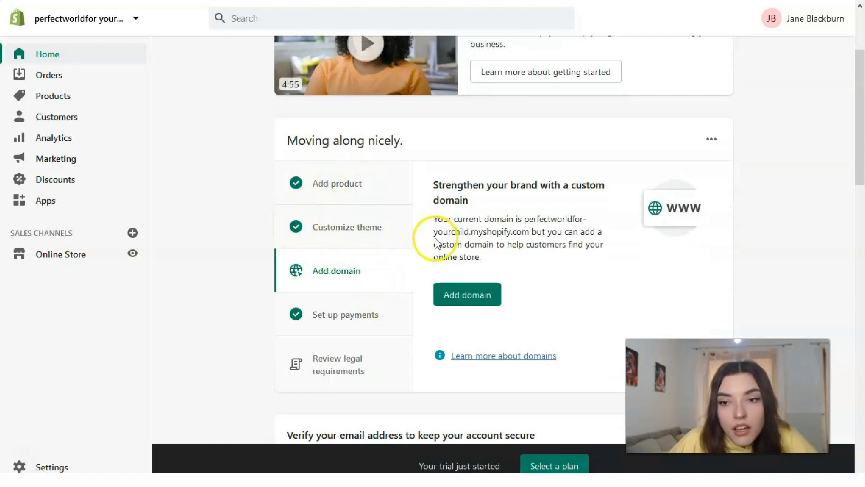
click(353, 184)
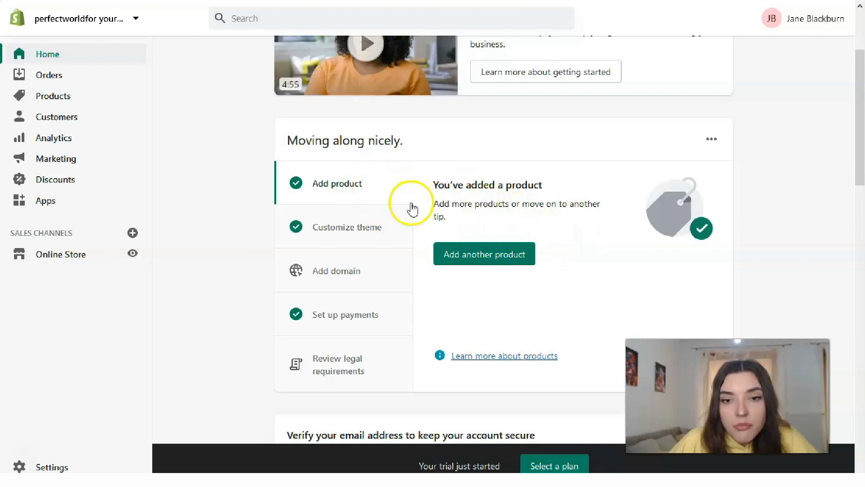
click(476, 255)
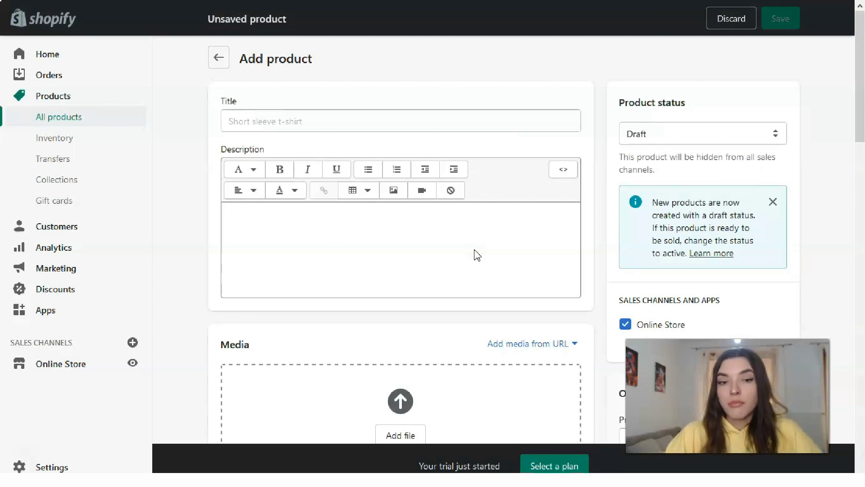
click(245, 310)
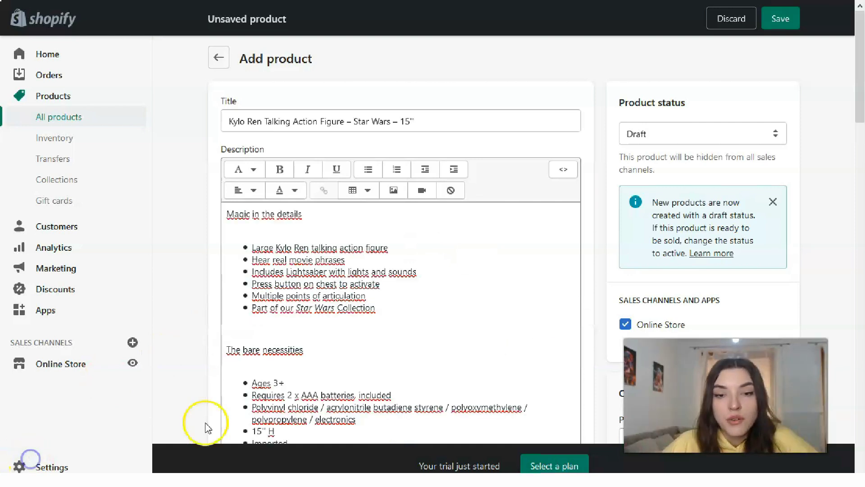
Check the new action figure's description, images, price, compare-at price and cost per item, and save the product
scroll(293, 158, down, 7)
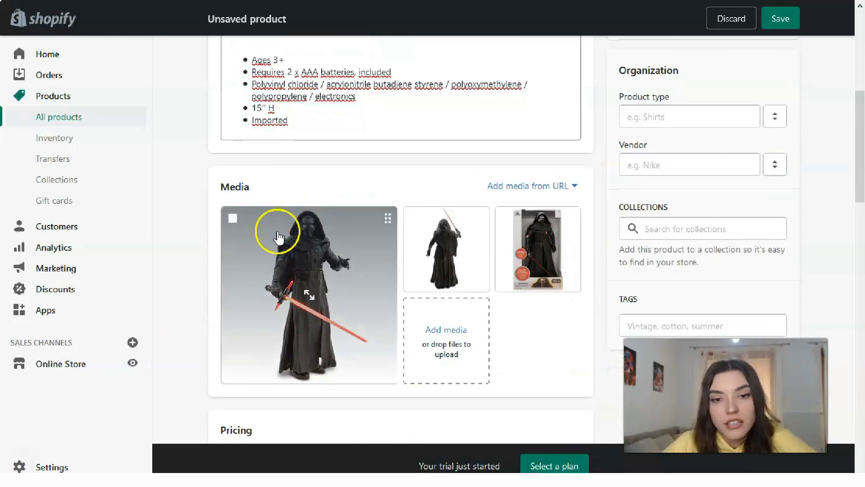
scroll(487, 266, down, 5)
scroll(482, 319, down, 3)
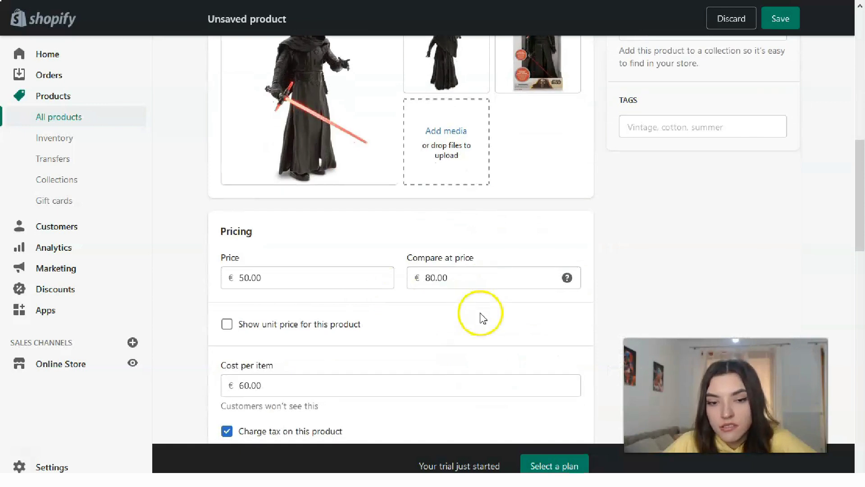
scroll(487, 315, up, 15)
click(780, 18)
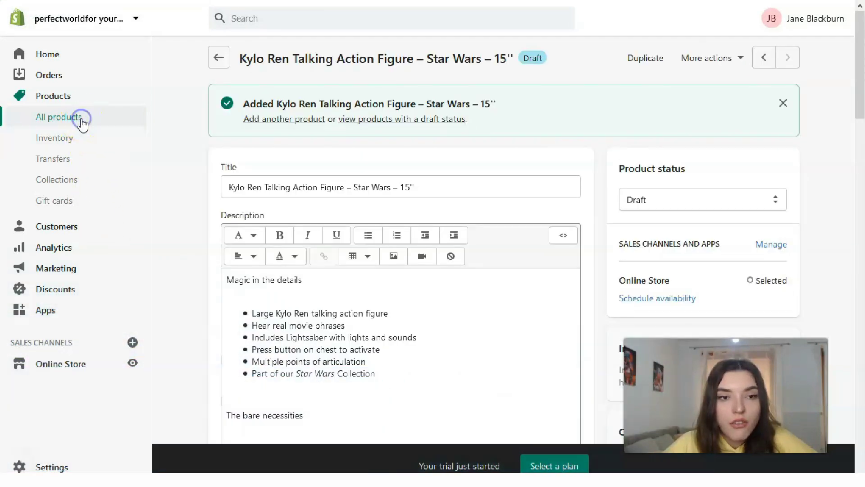
Open the Kylo Ren action figure from the product list, preview it in the online store and look over its images, prices and description
click(83, 122)
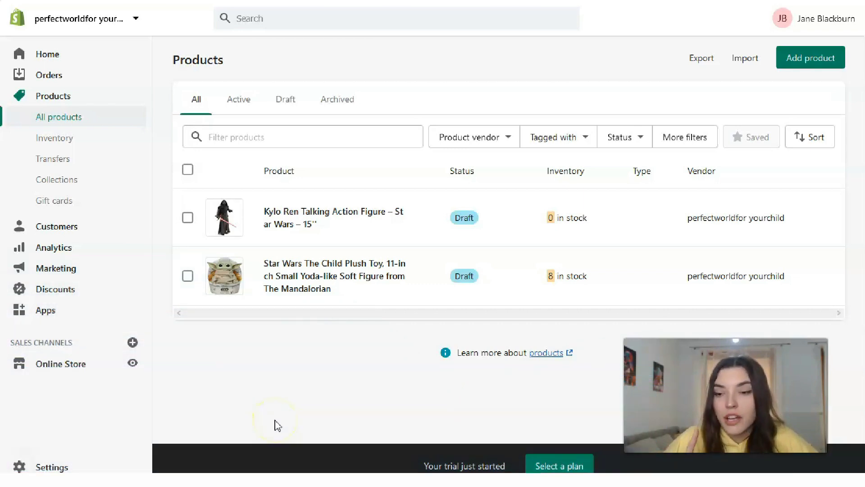
click(353, 221)
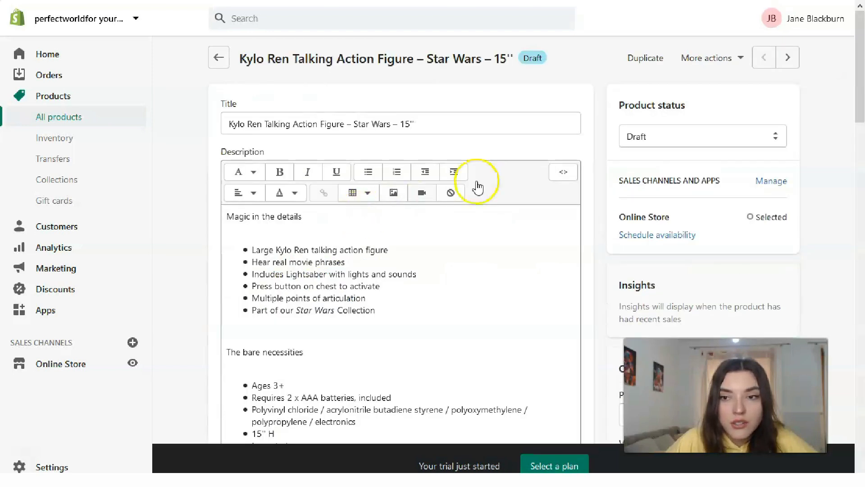
click(740, 60)
click(698, 85)
click(21, 456)
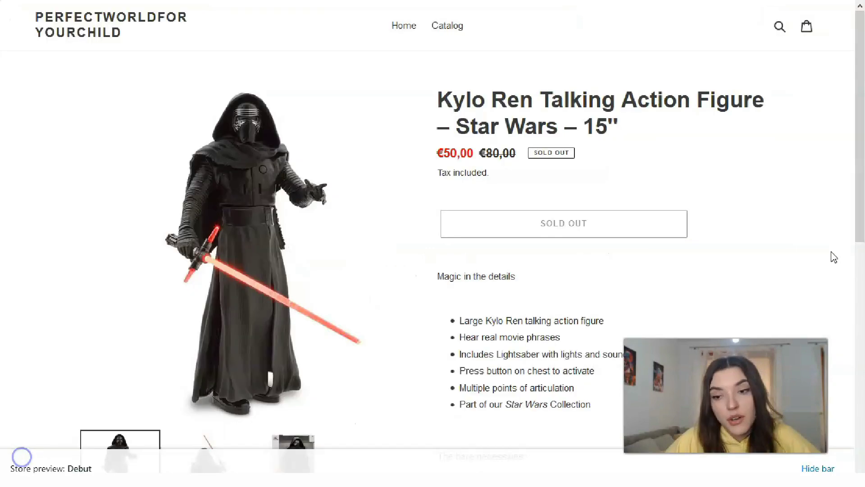
scroll(491, 122, down, 7)
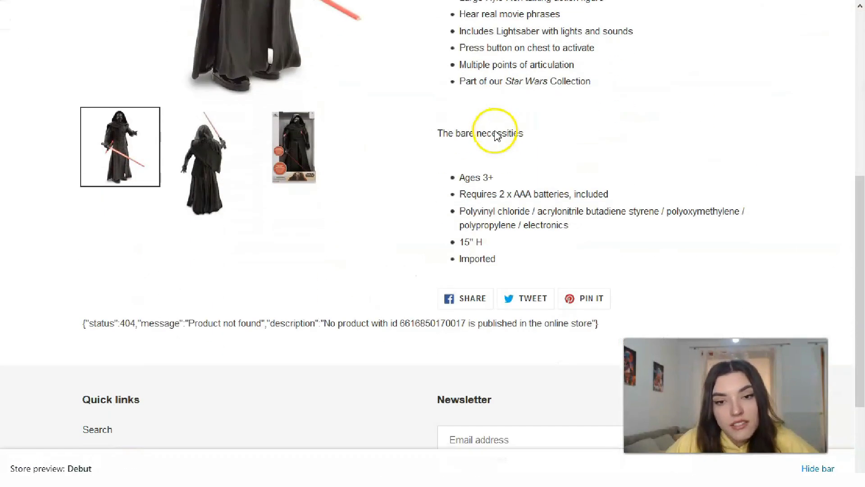
scroll(496, 136, up, 6)
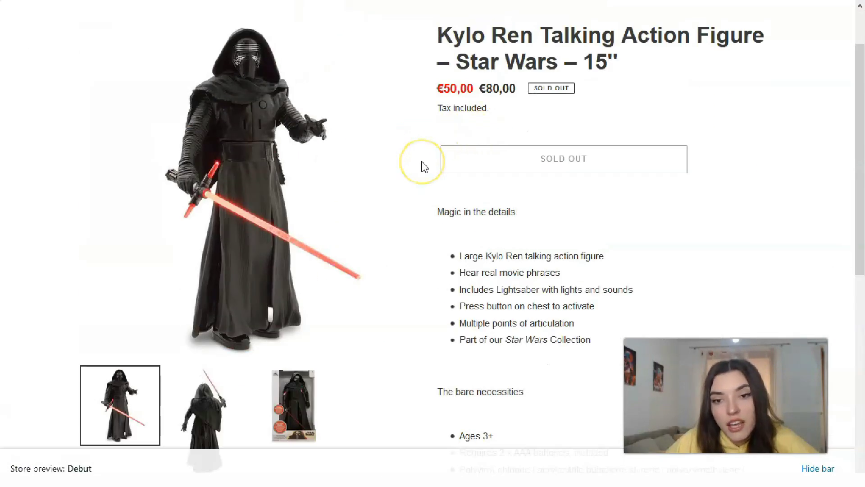